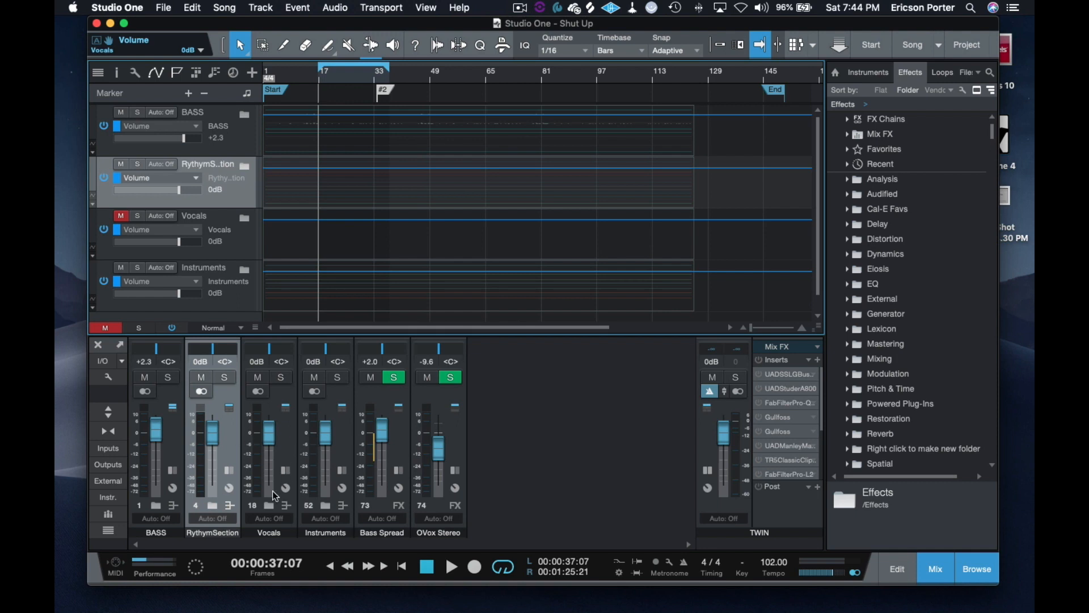
# Step: Examine the insert effects on the Instruments channel and the Vocals channel in the mixer
pyautogui.click(288, 439)
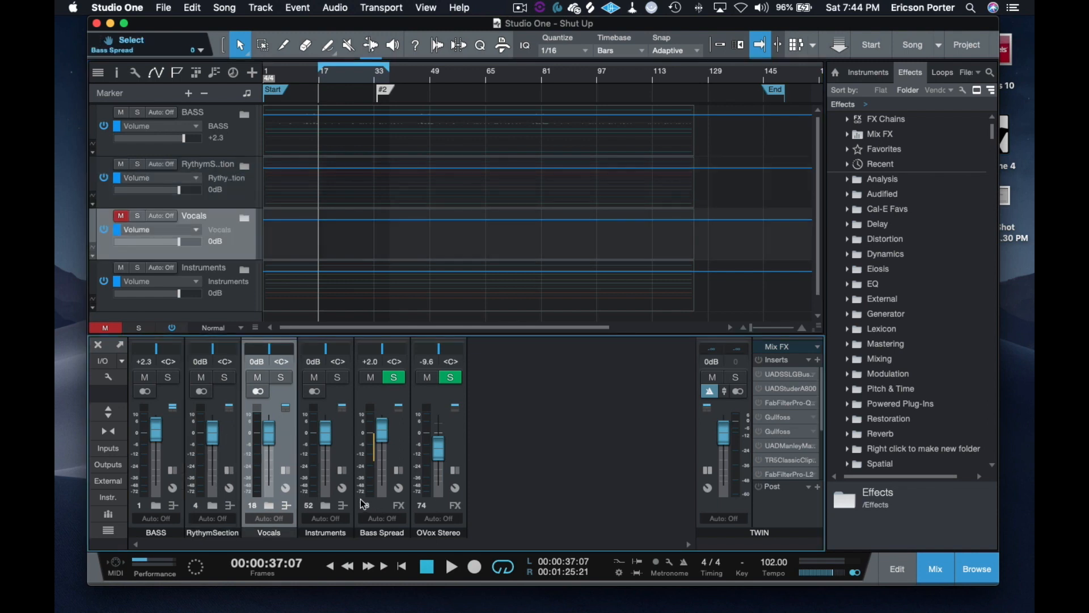
pyautogui.click(345, 447)
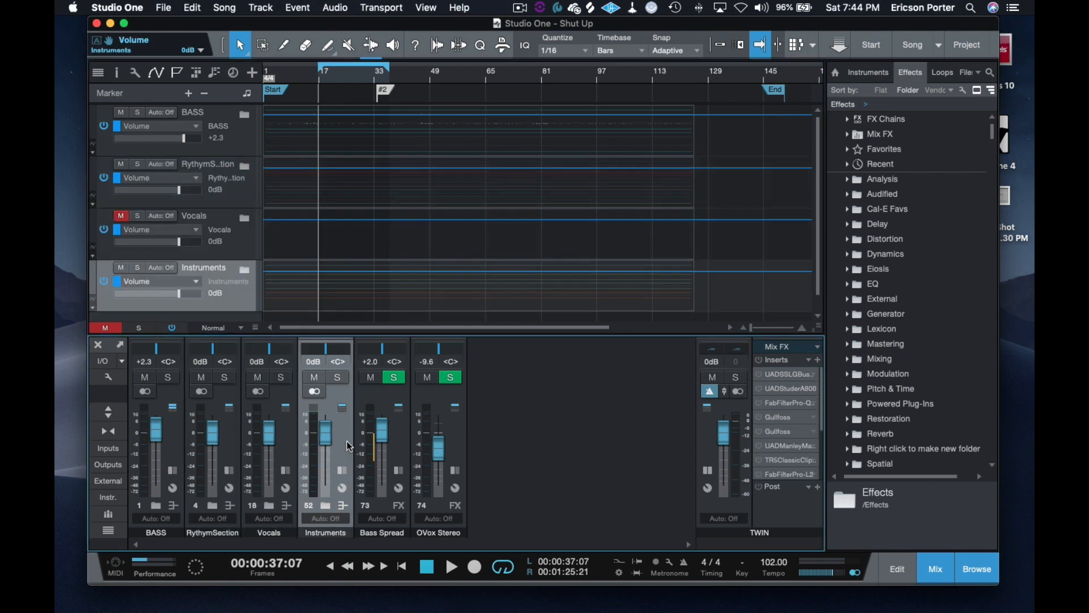
pyautogui.click(341, 472)
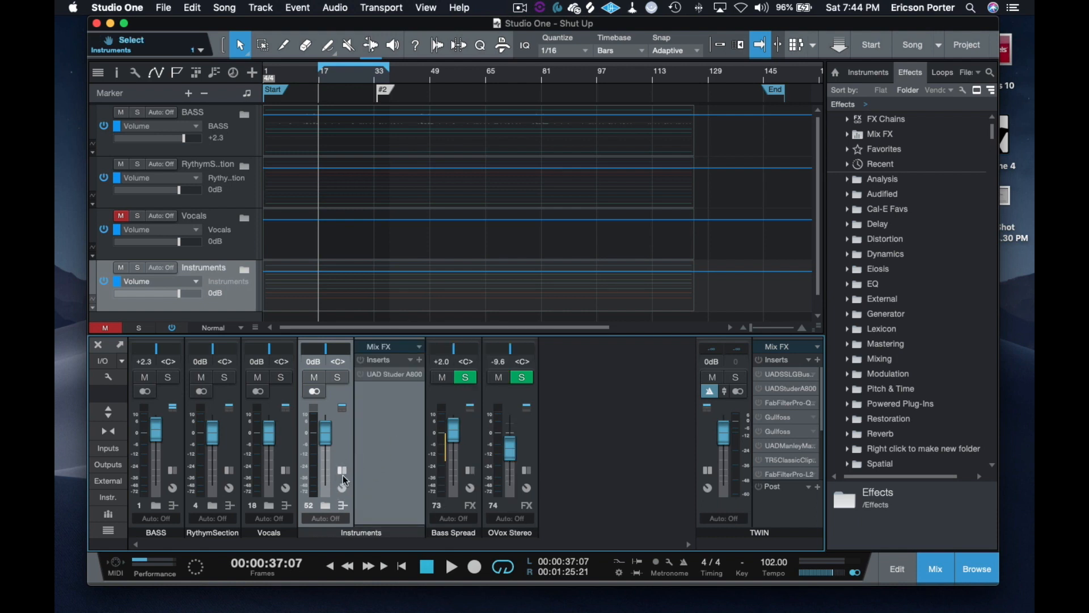
pyautogui.click(342, 472)
pyautogui.click(275, 470)
pyautogui.click(283, 469)
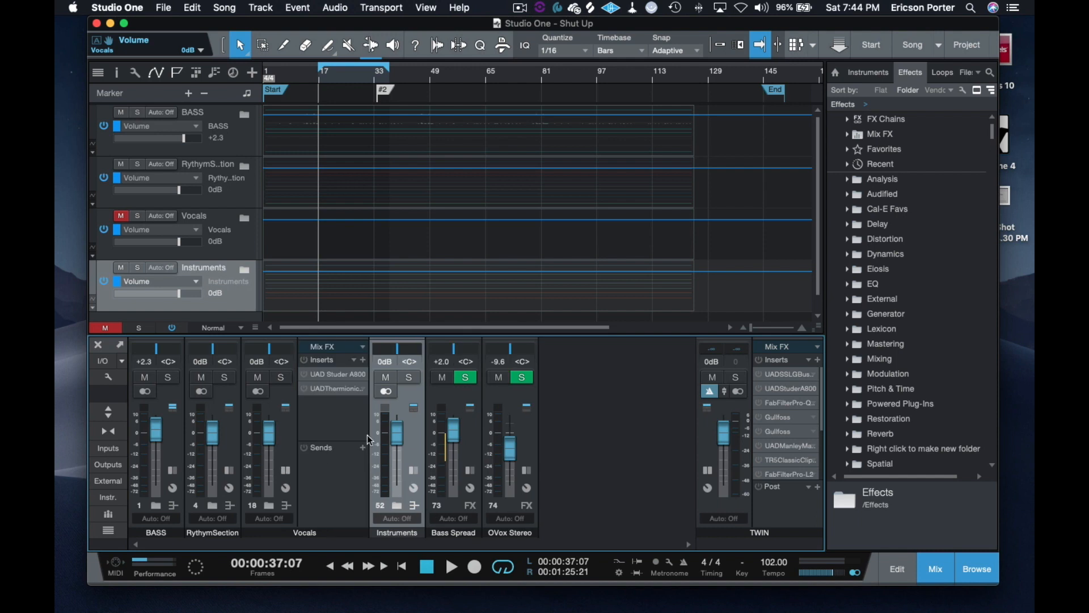
pyautogui.click(285, 470)
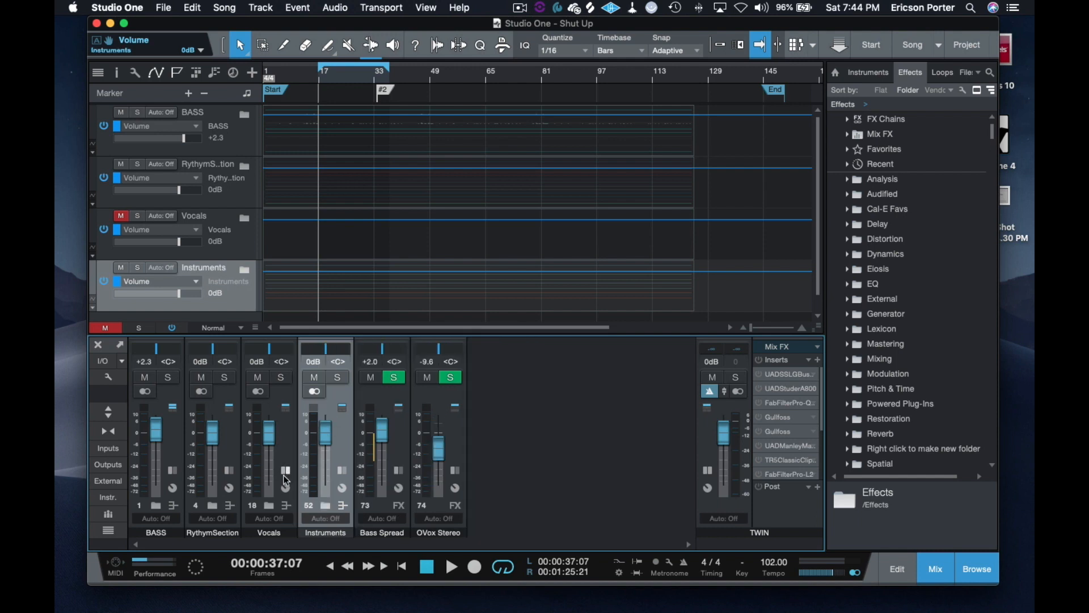
# Step: Solo the Rythm Section channel with its inserts shown and start playback
pyautogui.click(228, 471)
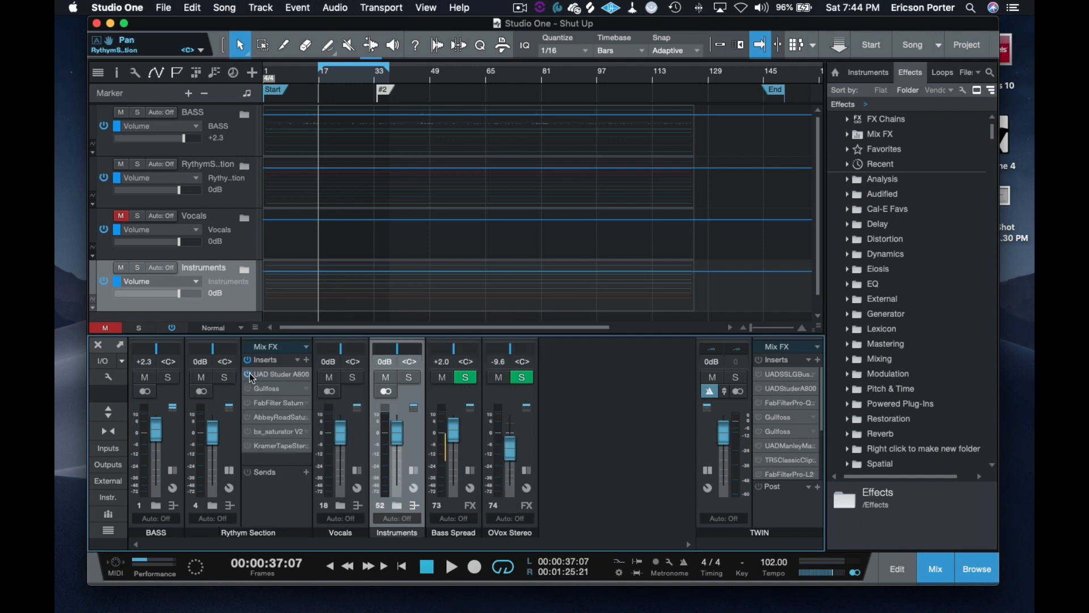
pyautogui.click(224, 376)
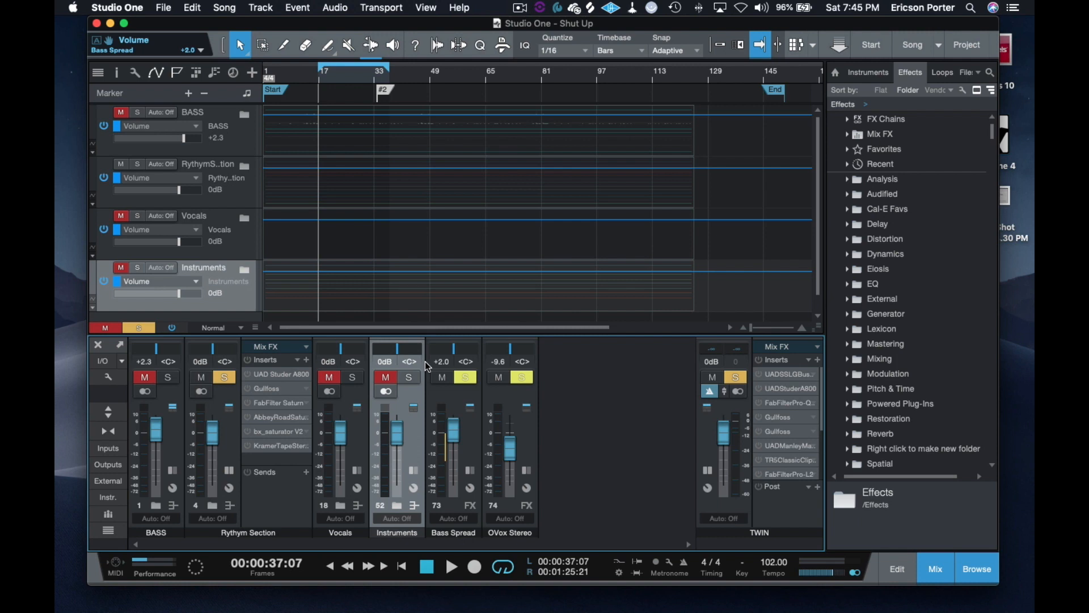
pyautogui.press('space')
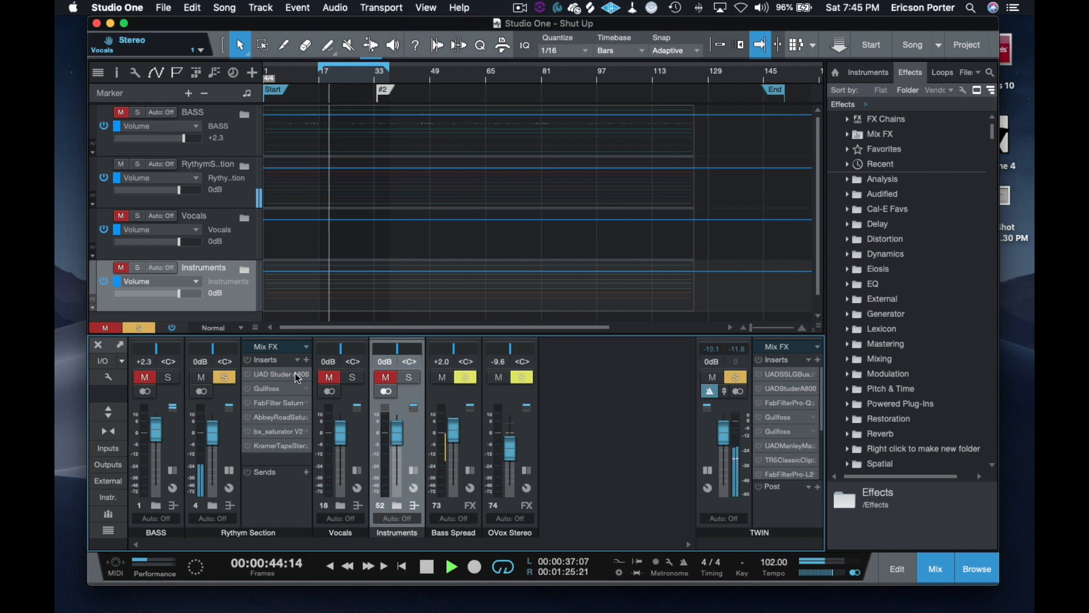
# Step: Open FabFilter Saturn from the Rythm Section's inserts and activate it
pyautogui.click(268, 401)
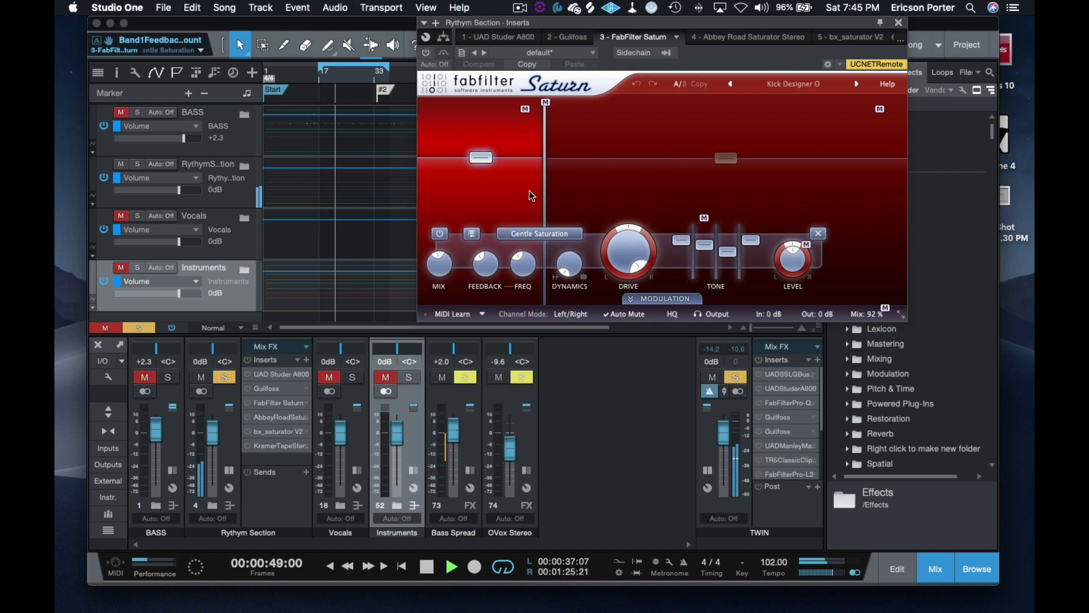
pyautogui.click(427, 54)
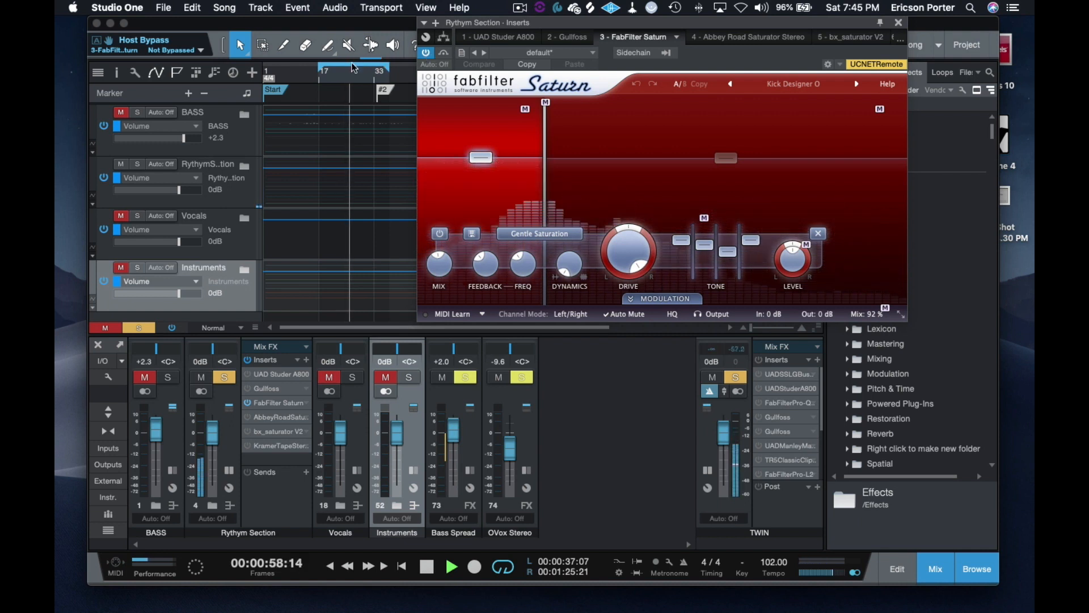
# Step: Move the loop start to 00:00:19:20 and expand the Rythm Section folder to show its tracks
pyautogui.moveTo(320, 69); pyautogui.dragTo(278, 78)
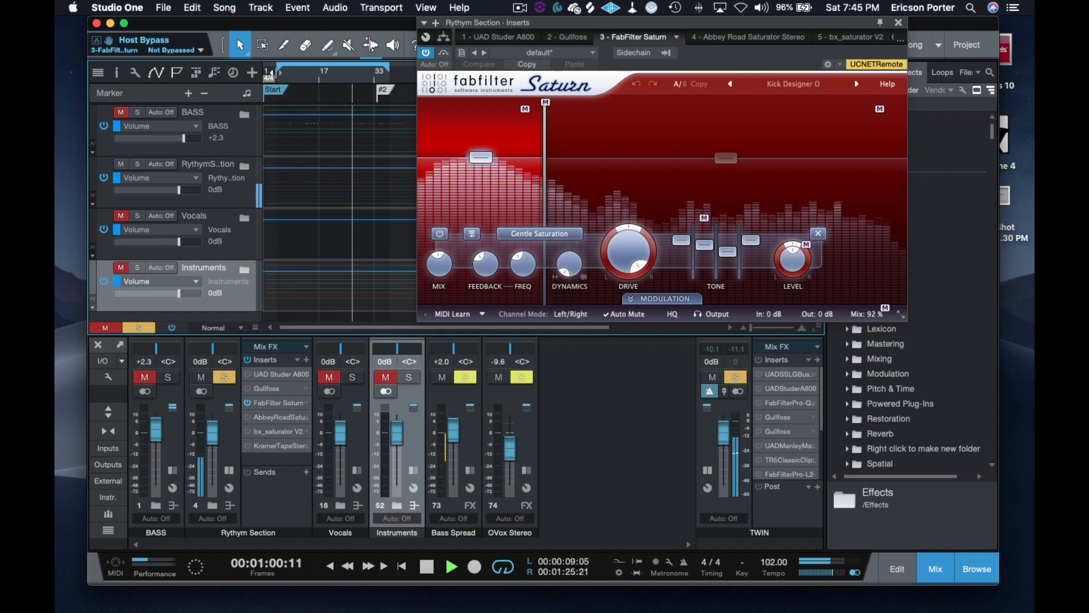
pyautogui.click(278, 79)
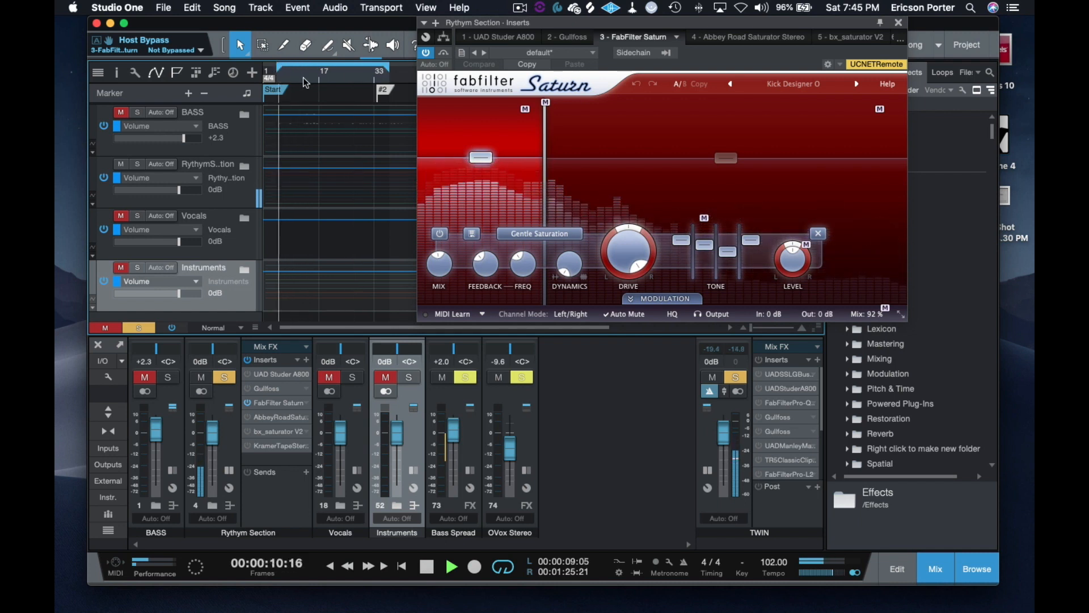
pyautogui.moveTo(278, 68); pyautogui.dragTo(288, 70)
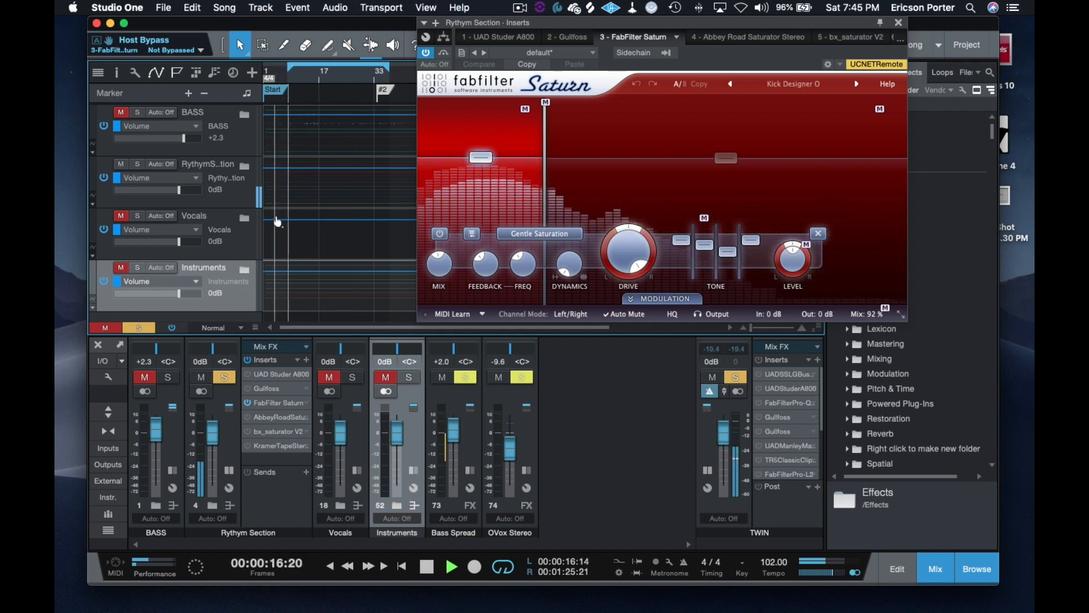
pyautogui.click(244, 167)
pyautogui.scroll(-2, 345, 145)
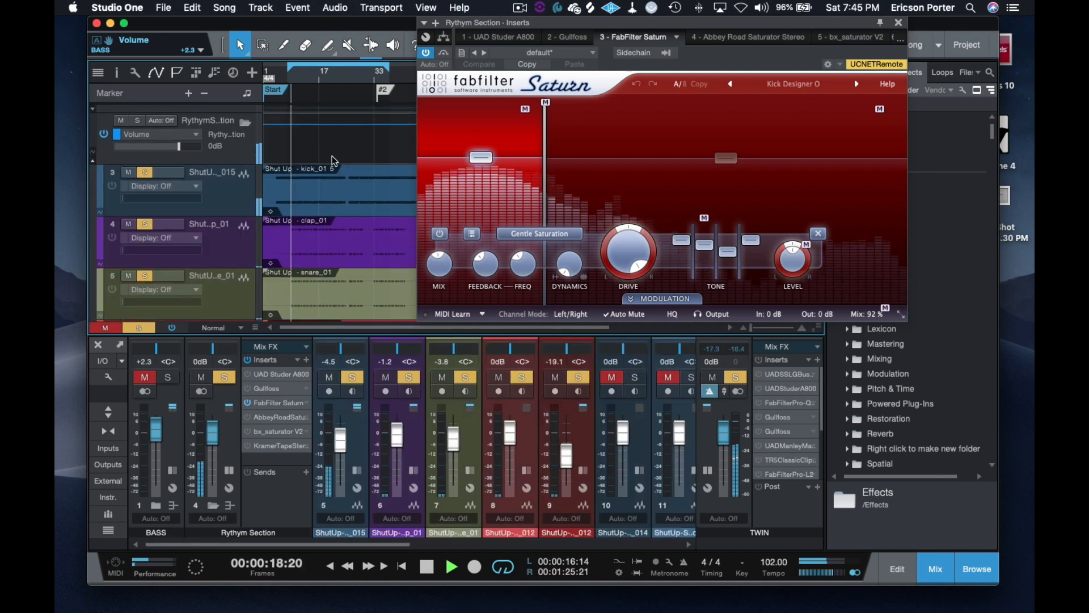
pyautogui.moveTo(290, 70); pyautogui.dragTo(297, 71)
# Step: Set Saturn's band 1 style to Heavy Saturation and lower the band's level to about -0.26 dB
pyautogui.click(544, 109)
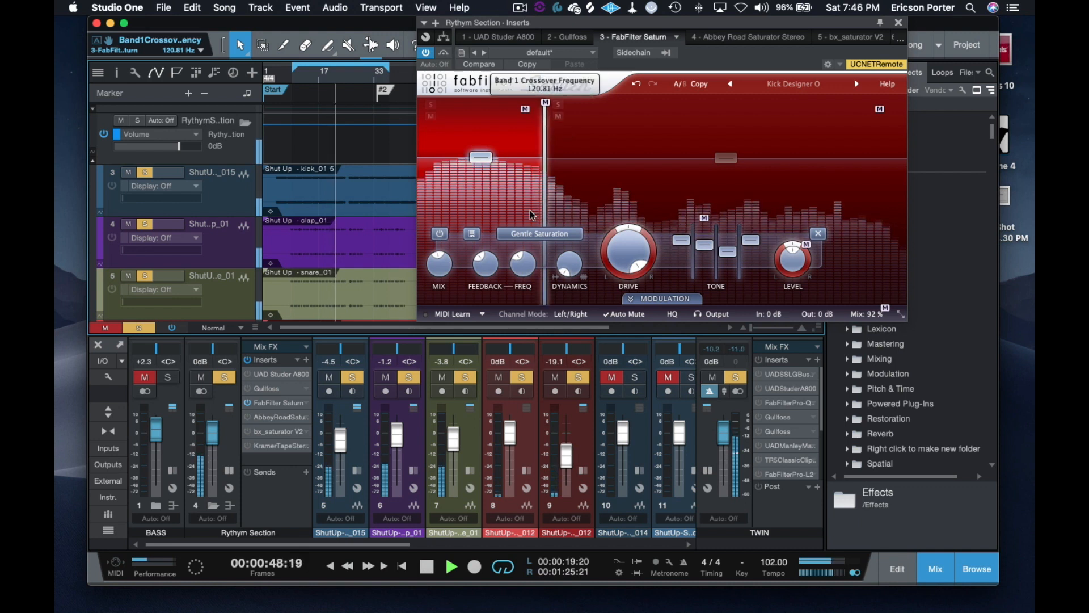
pyautogui.click(565, 237)
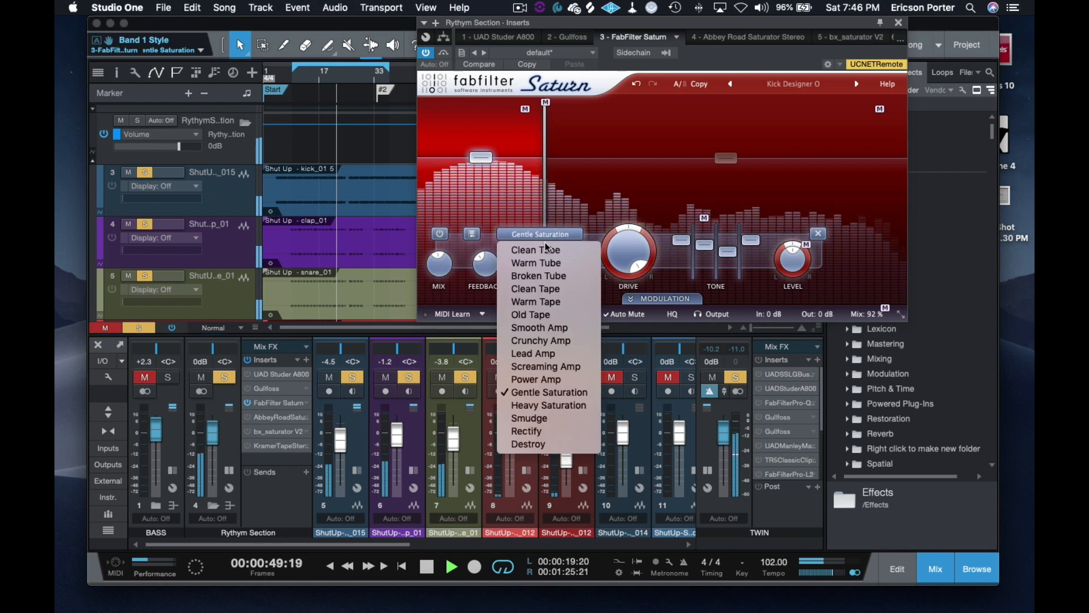
pyautogui.click(548, 408)
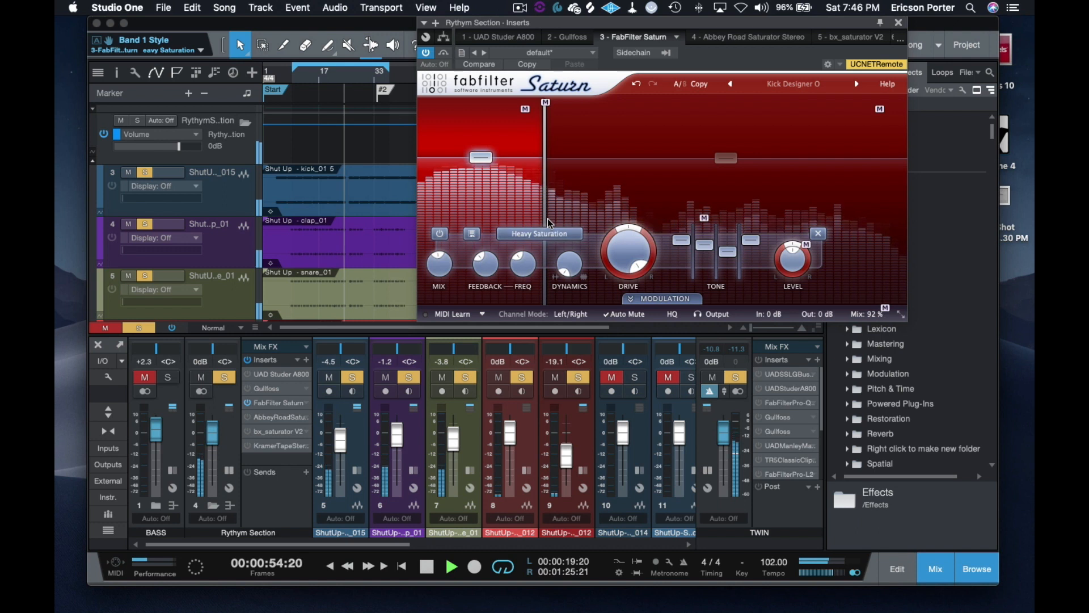
pyautogui.moveTo(483, 160)
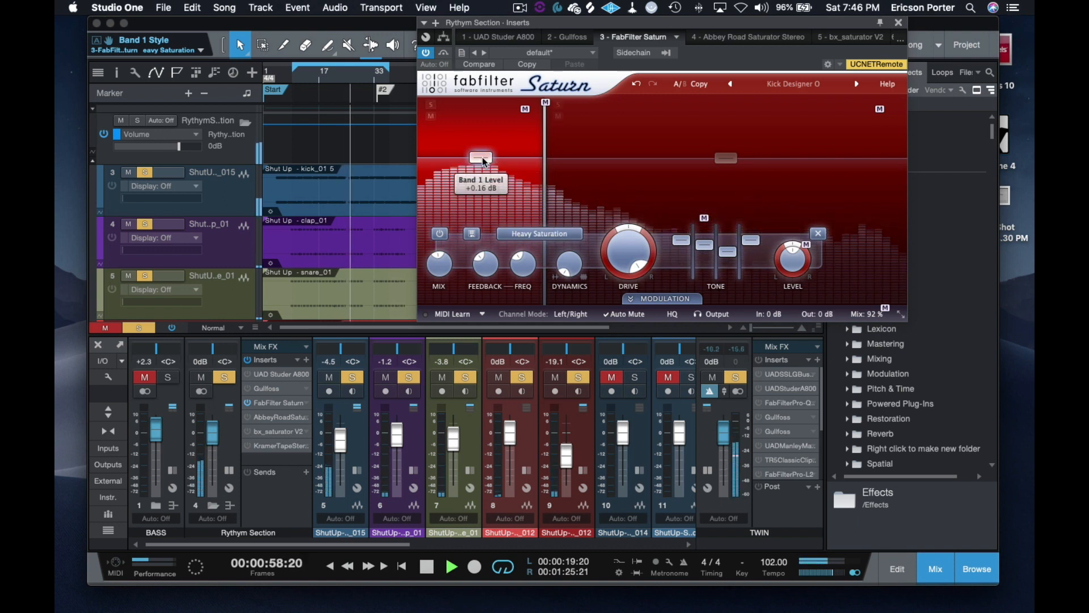
pyautogui.moveTo(483, 160)
pyautogui.mouseDown()
pyautogui.moveTo(490, 176)
pyautogui.moveTo(493, 160)
pyautogui.mouseUp()
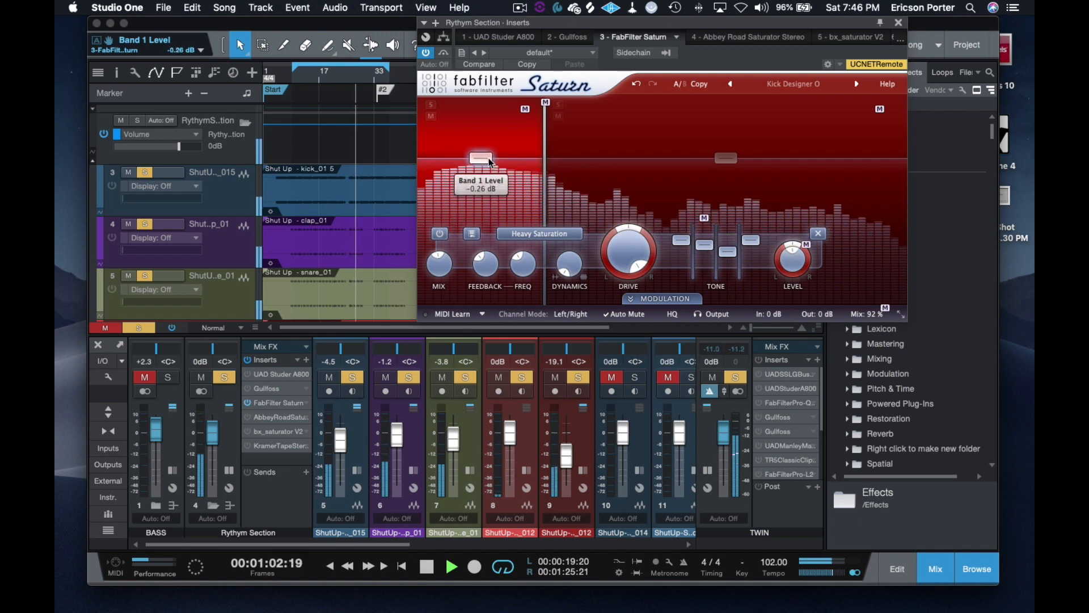
# Step: Try the Destroy style on Saturn's band 1 and compare it with the plug-in bypassed
pyautogui.click(539, 234)
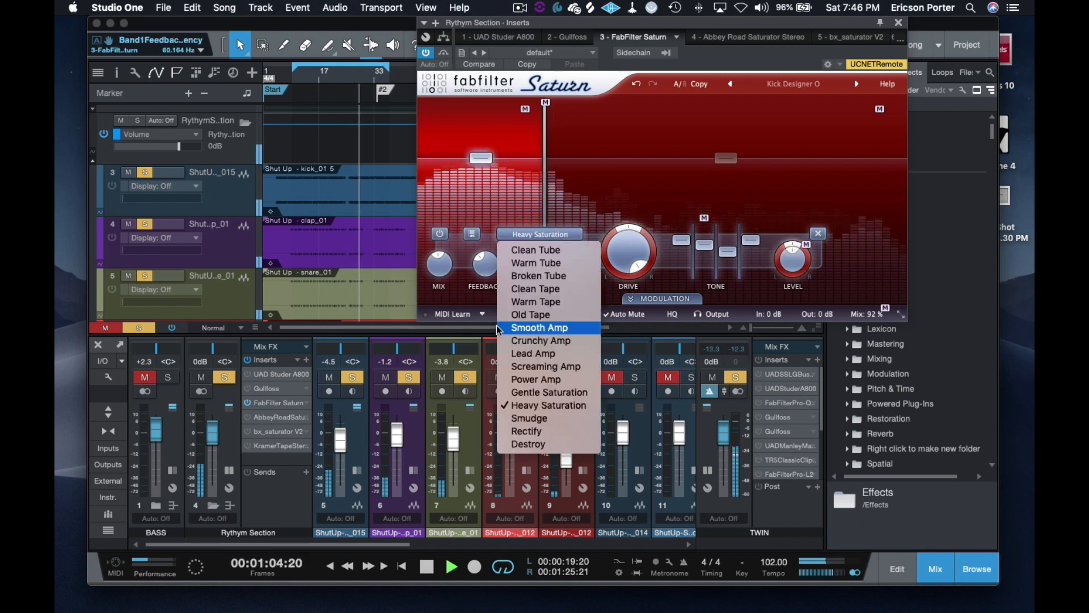
pyautogui.click(516, 444)
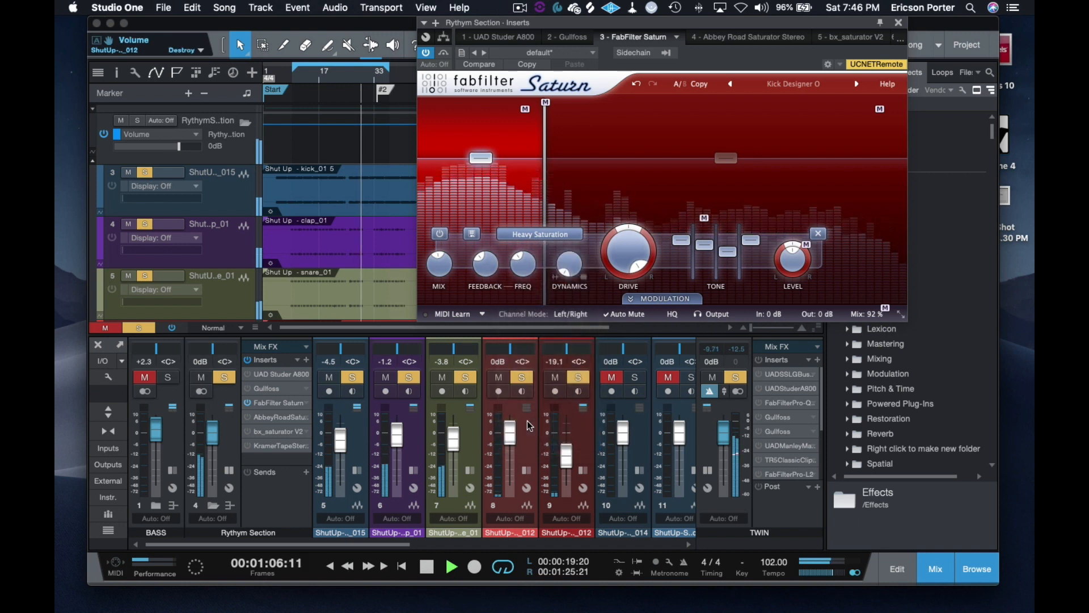
pyautogui.click(445, 52)
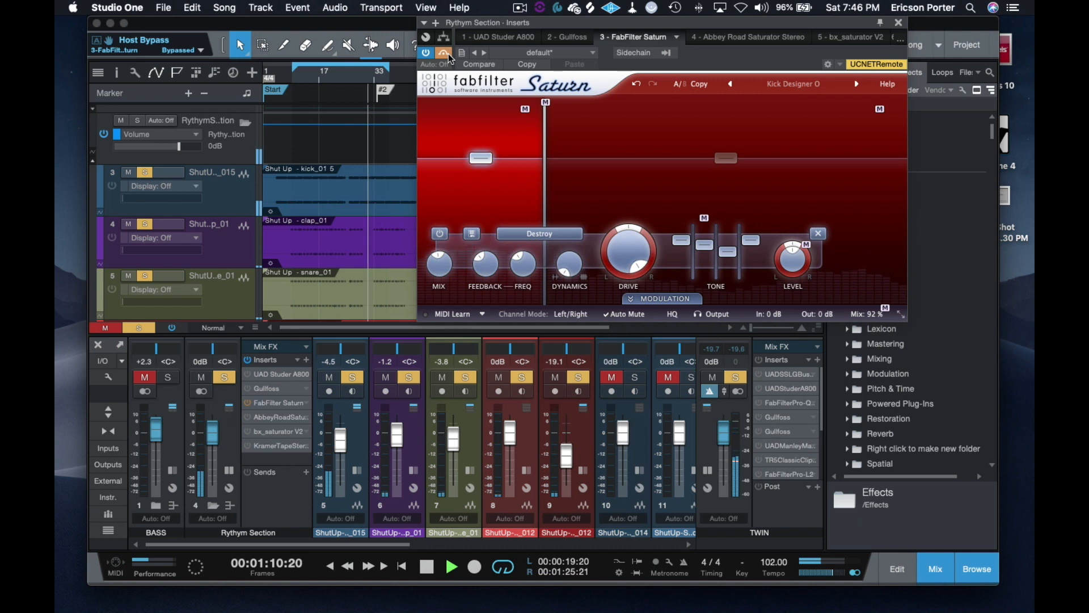
pyautogui.click(447, 53)
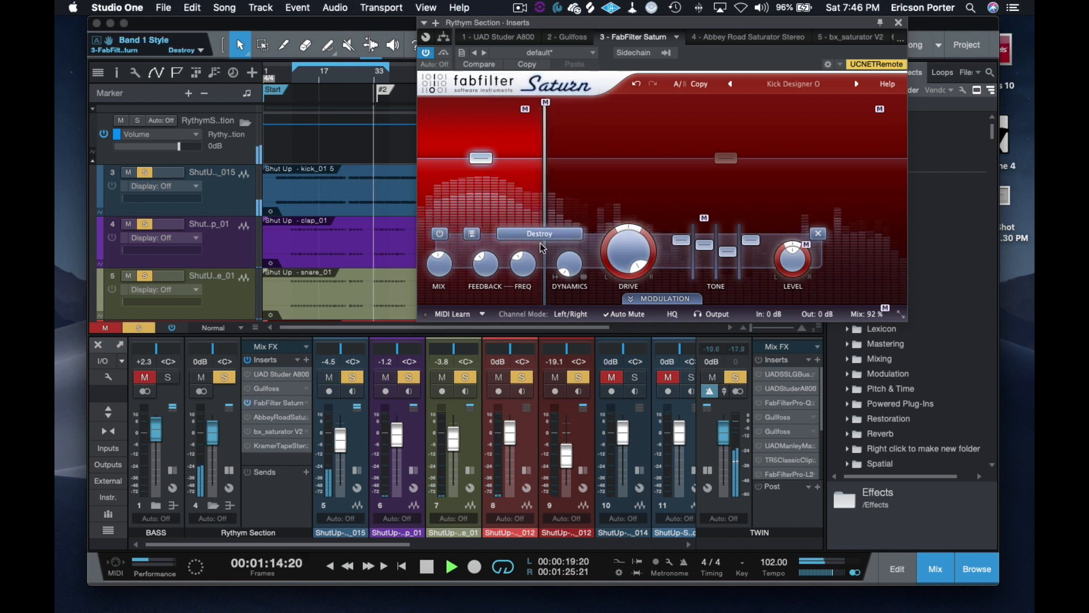
# Step: Audition the Smooth Amp style on Saturn's band 1, and return the band to Gentle Saturation
pyautogui.click(554, 237)
pyautogui.click(536, 328)
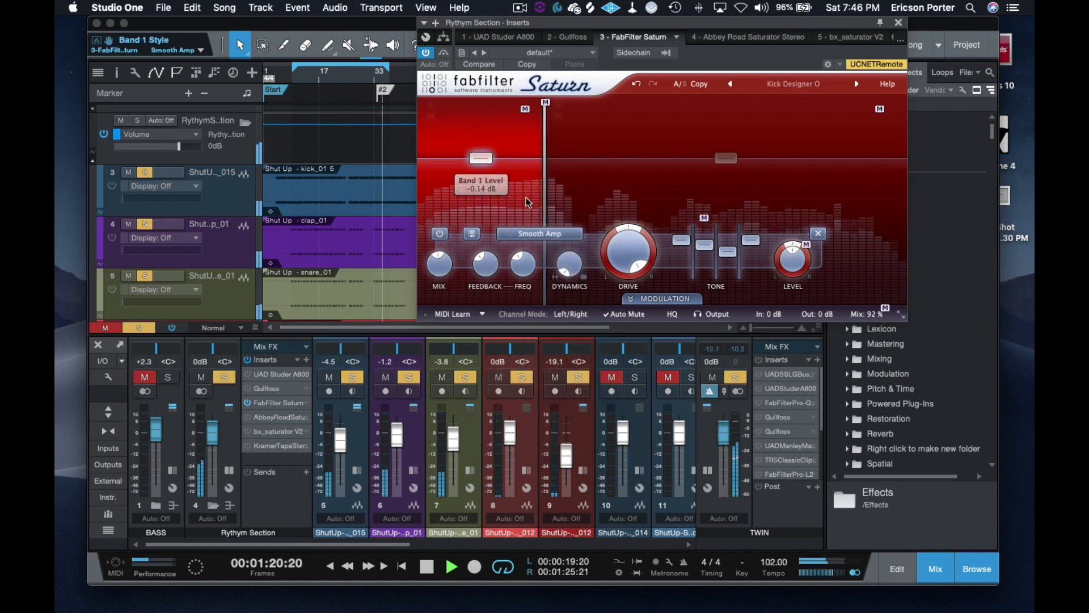
pyautogui.click(553, 237)
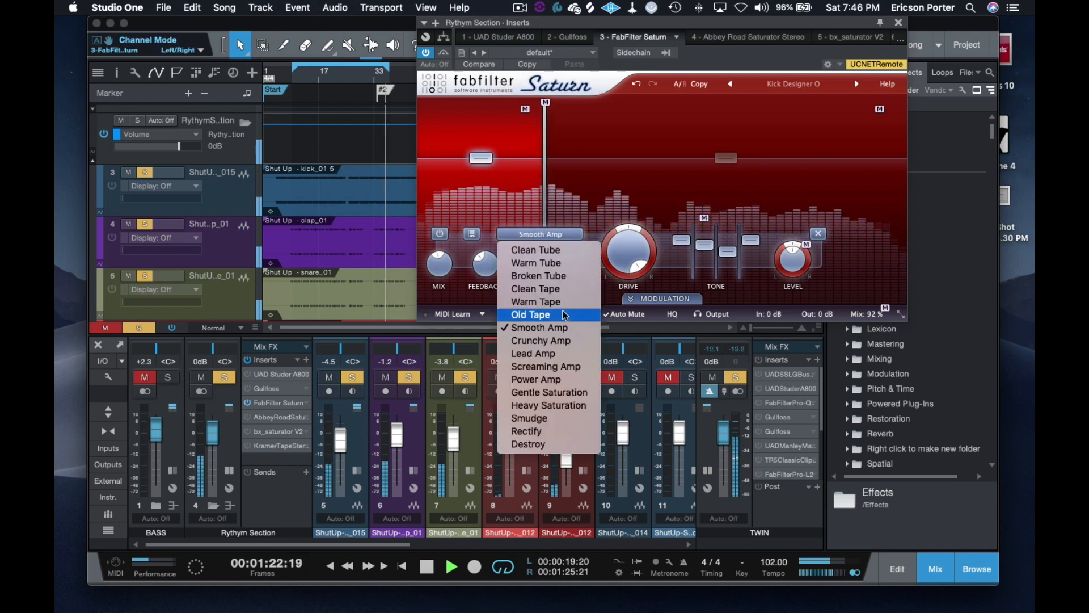
pyautogui.click(558, 392)
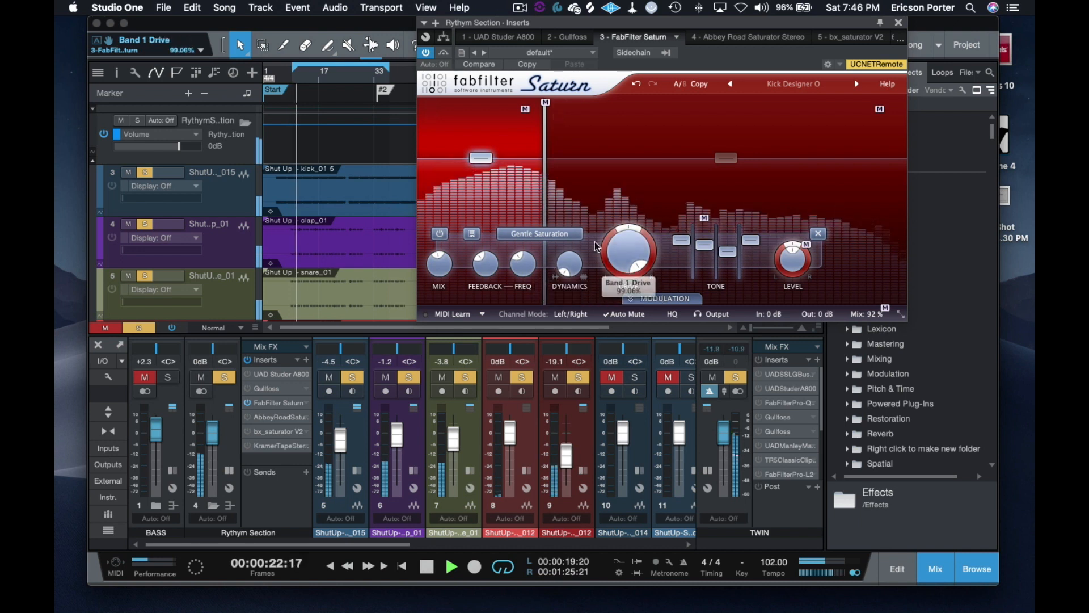
# Step: Audition the Power Amp, Screaming Amp and Lead Amp styles on band 1 against Gentle Saturation
pyautogui.click(553, 230)
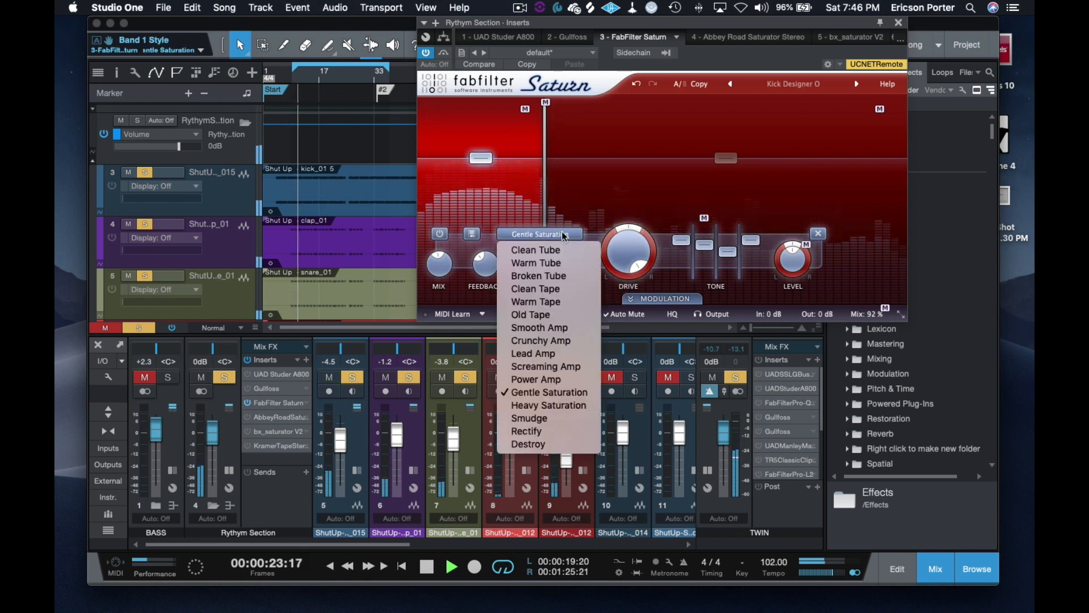
pyautogui.click(532, 380)
pyautogui.click(540, 234)
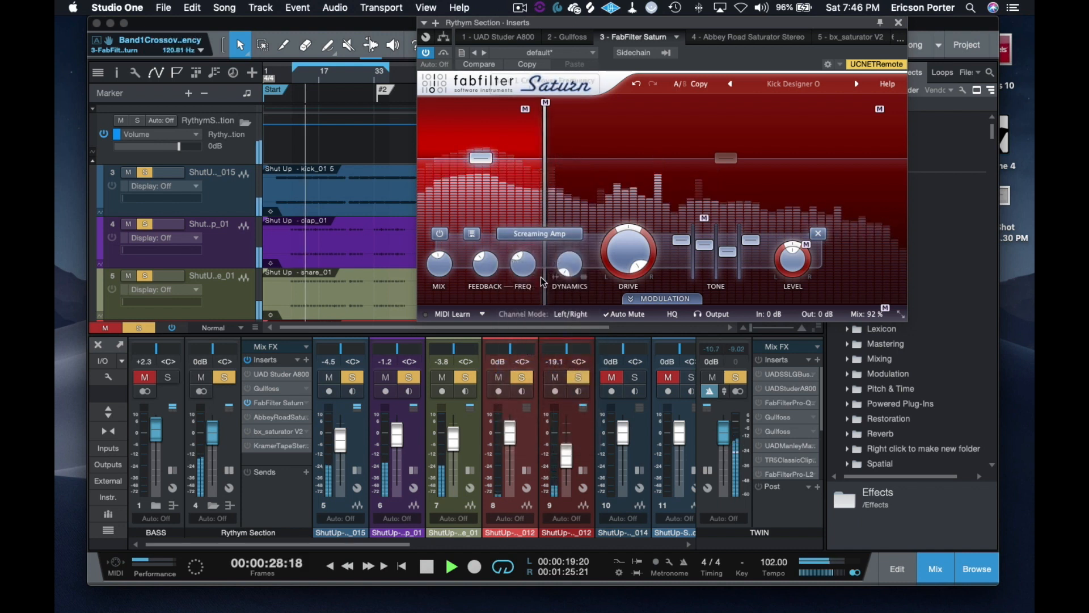
pyautogui.click(539, 234)
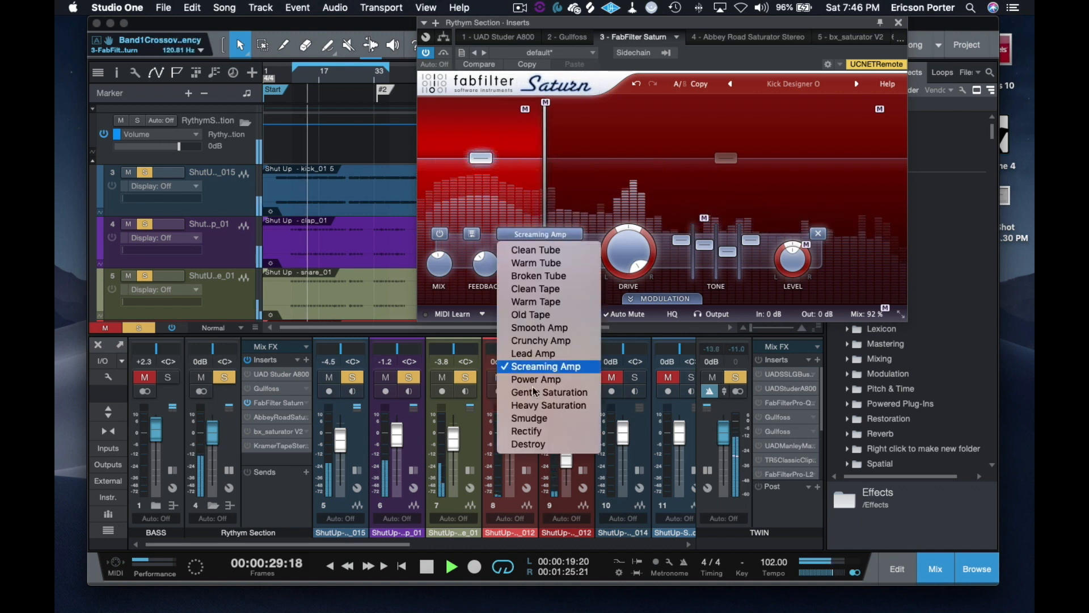
pyautogui.click(536, 352)
pyautogui.click(539, 234)
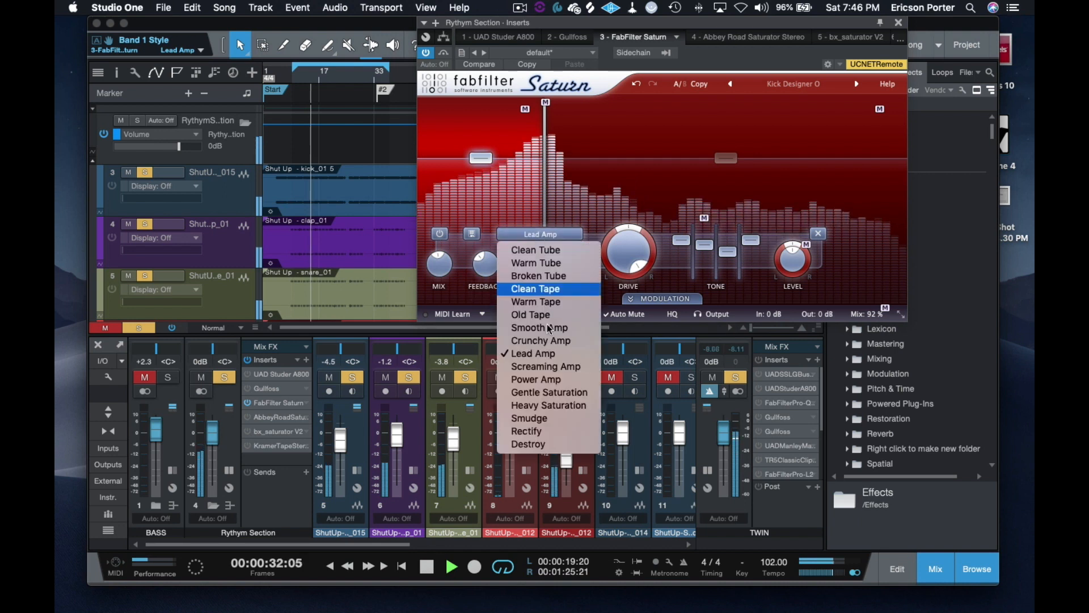
pyautogui.click(545, 392)
# Step: Set band 1's style to Clean Tape, compare it with Saturn bypassed, and stop playback
pyautogui.click(555, 234)
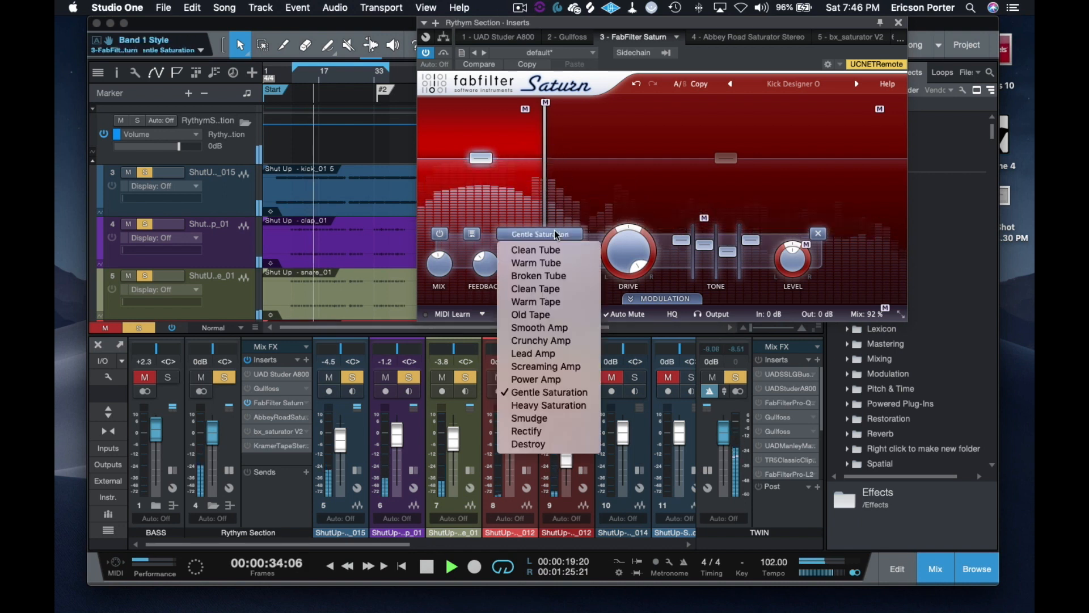
pyautogui.click(536, 289)
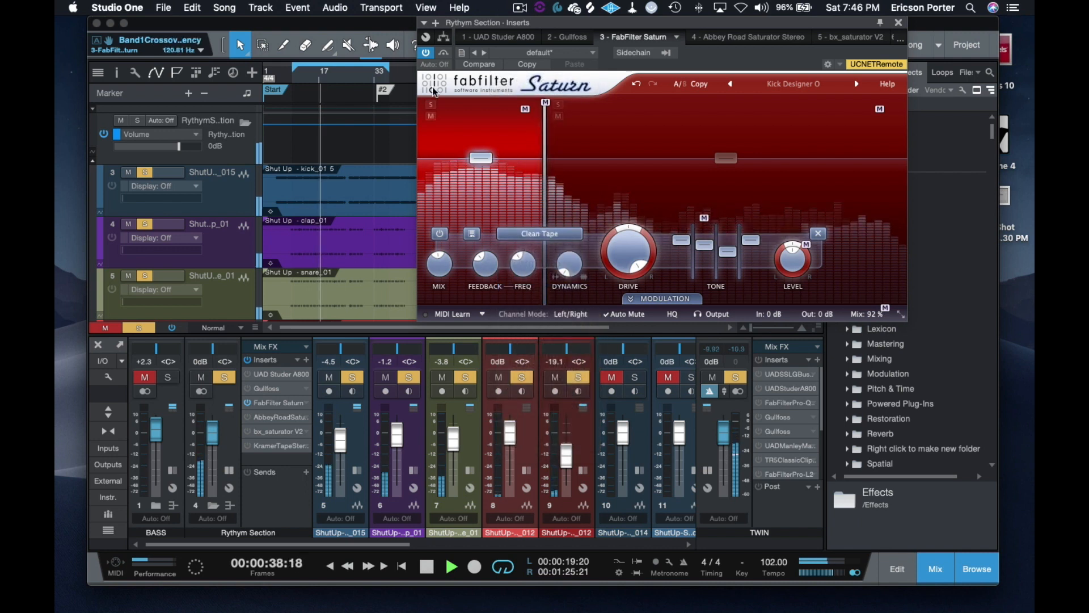
pyautogui.click(443, 55)
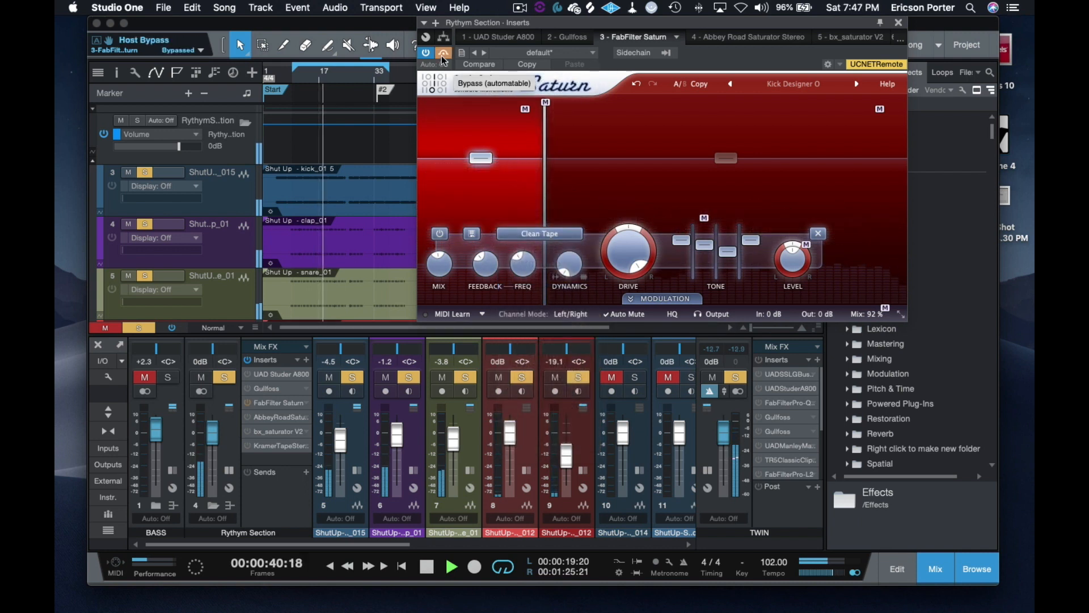
pyautogui.click(443, 55)
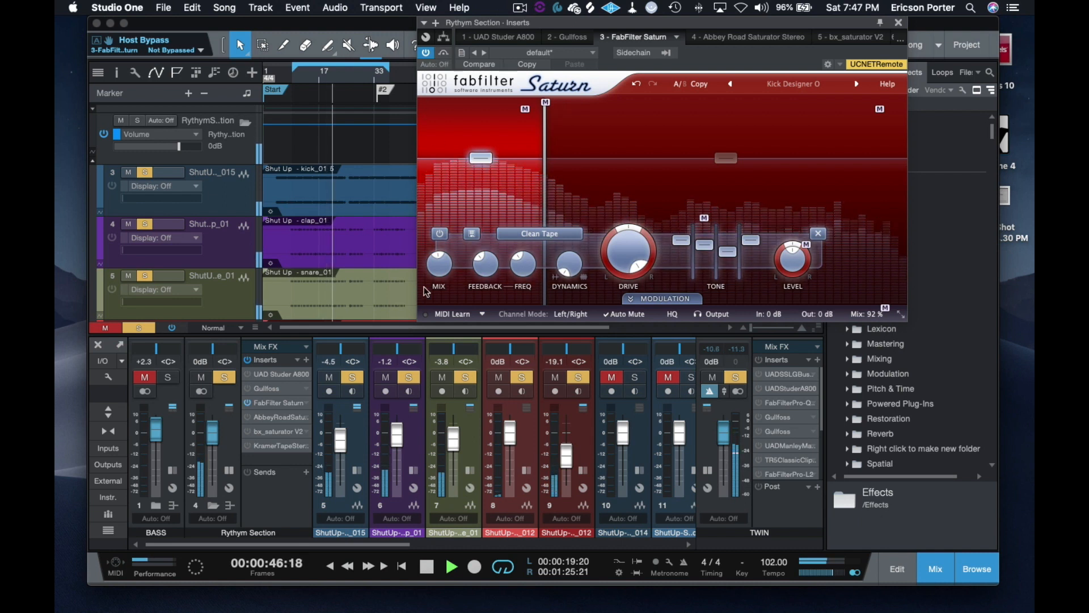
pyautogui.click(435, 564)
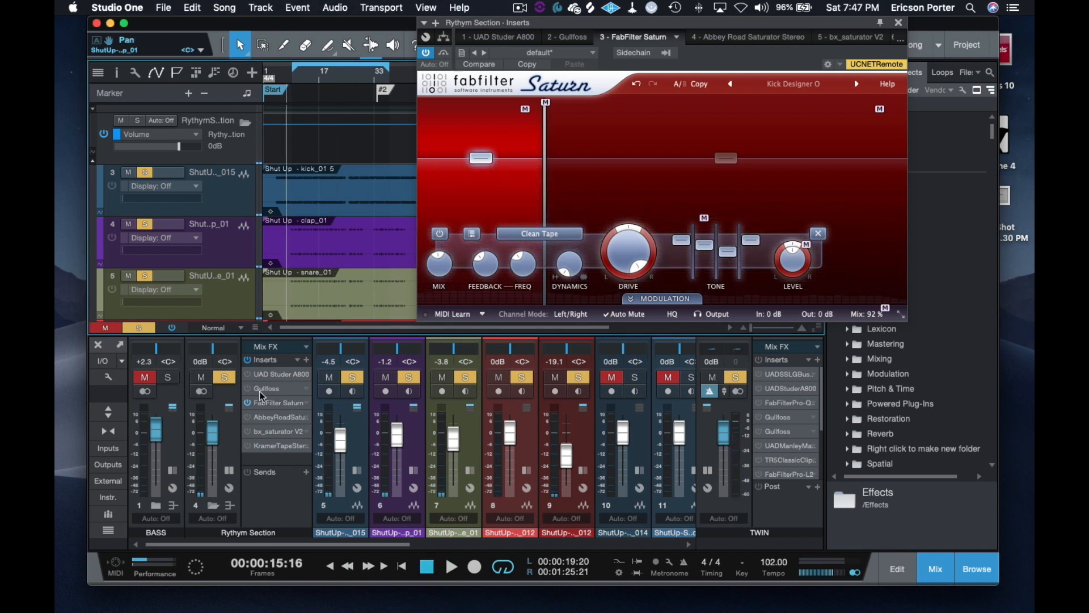
# Step: Deactivate FabFilter Saturn on the Rhythm Section bus and start playback with the Abbey Road Saturator switched on instead
pyautogui.click(247, 403)
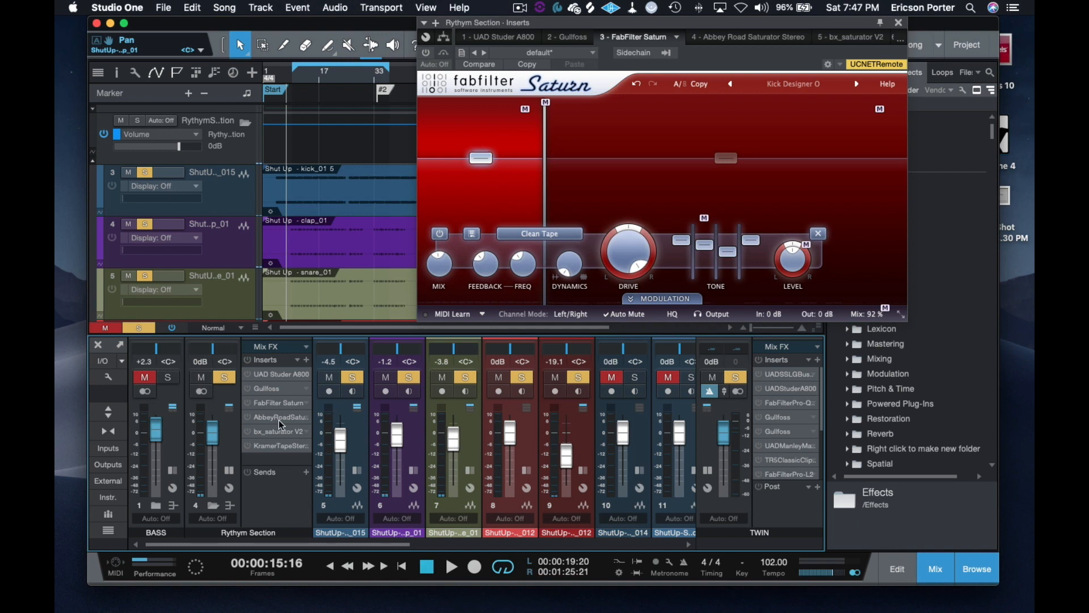
pyautogui.click(277, 417)
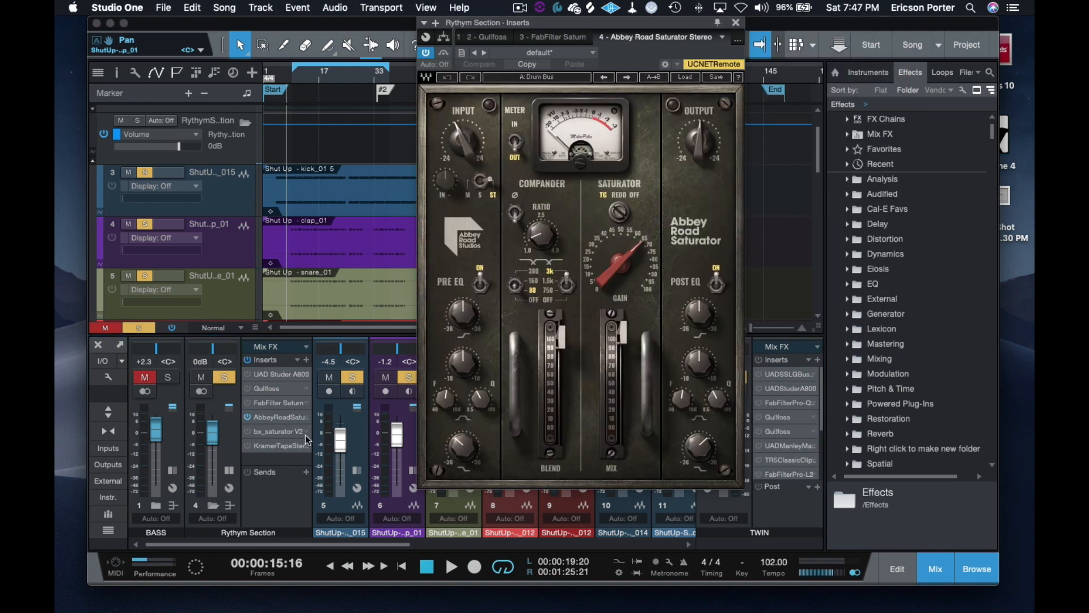
pyautogui.click(450, 566)
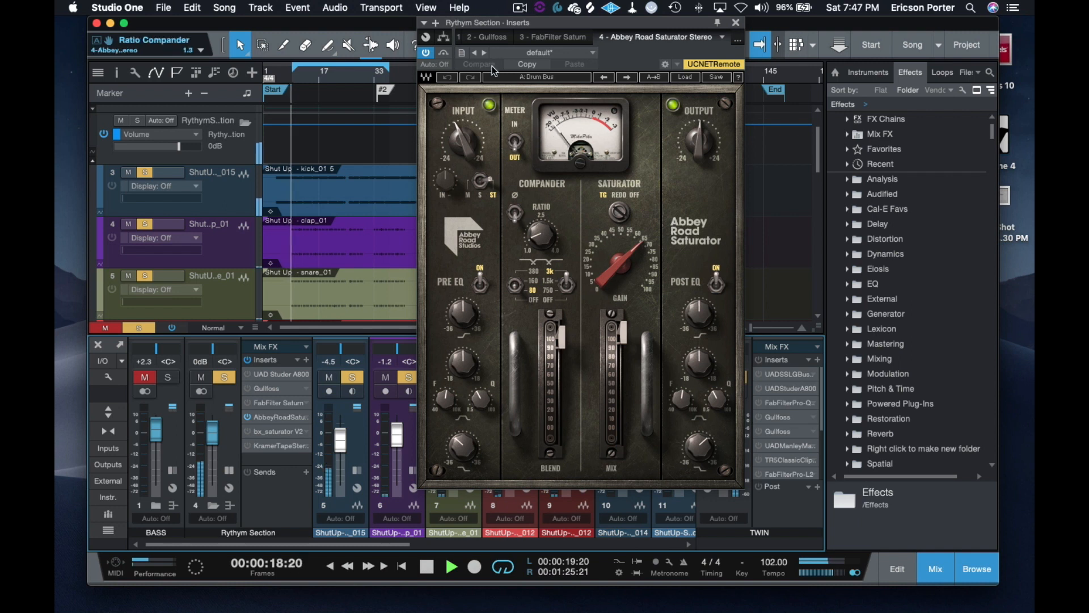
# Step: Compare the Abbey Road Saturator with its bypassed sound during playback, and deactivate it after stopping
pyautogui.click(446, 53)
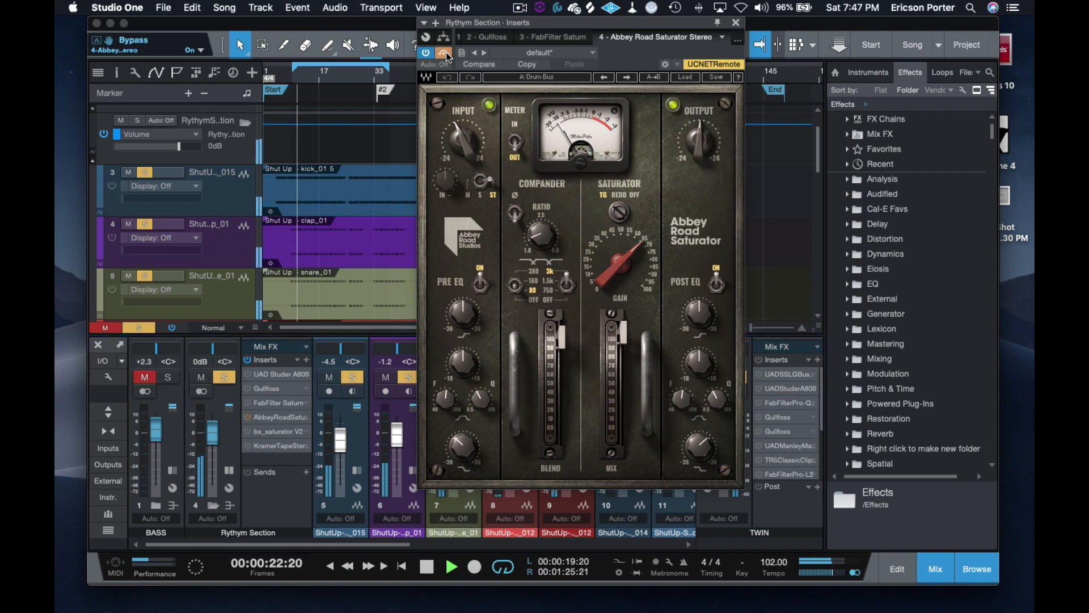
pyautogui.click(446, 52)
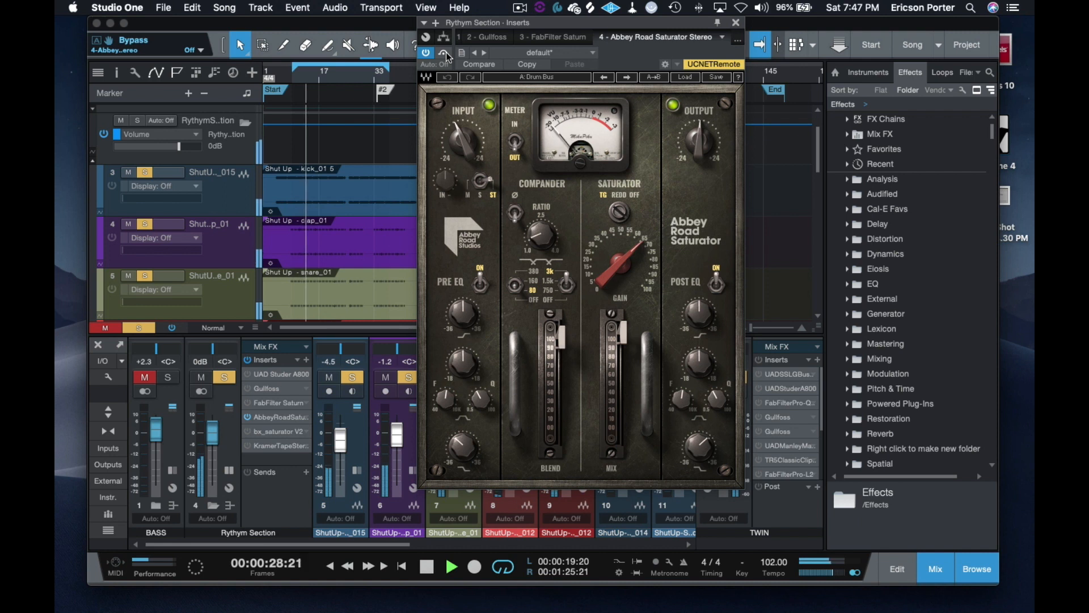
pyautogui.click(446, 52)
pyautogui.click(446, 53)
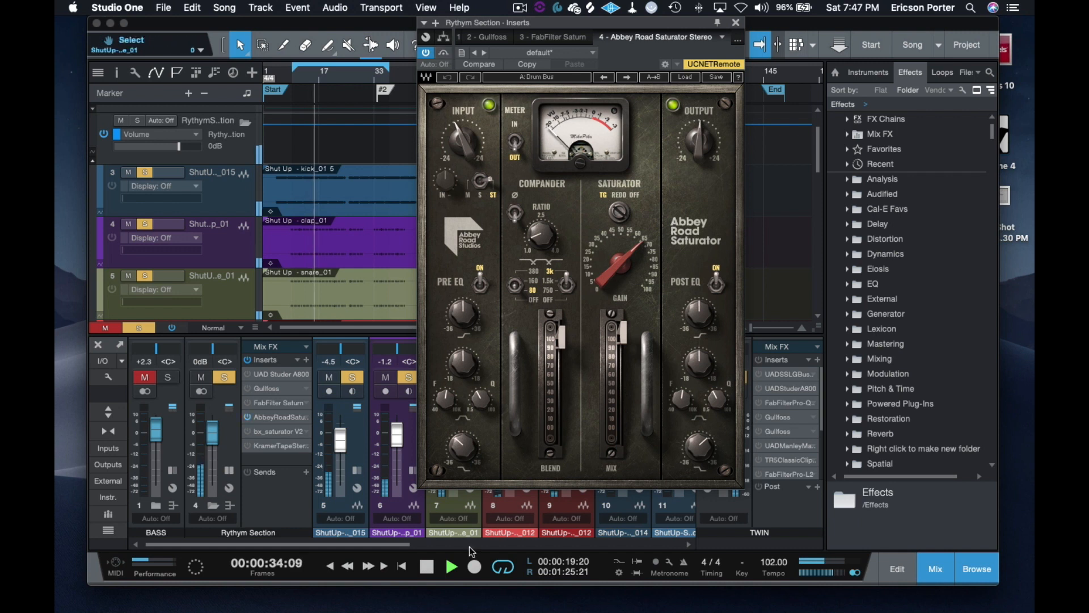
pyautogui.click(427, 566)
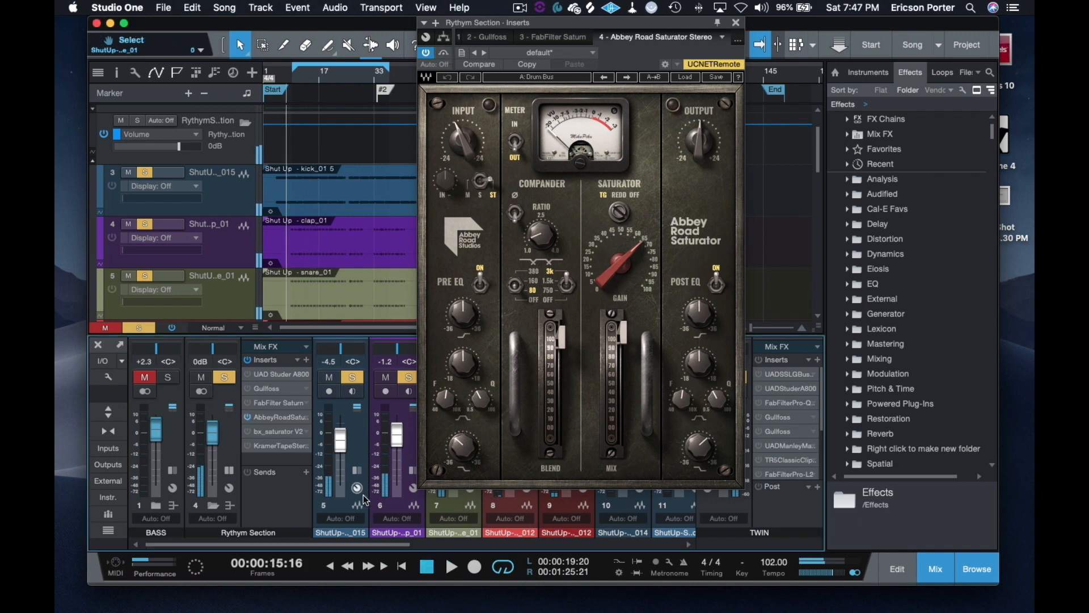
pyautogui.click(249, 417)
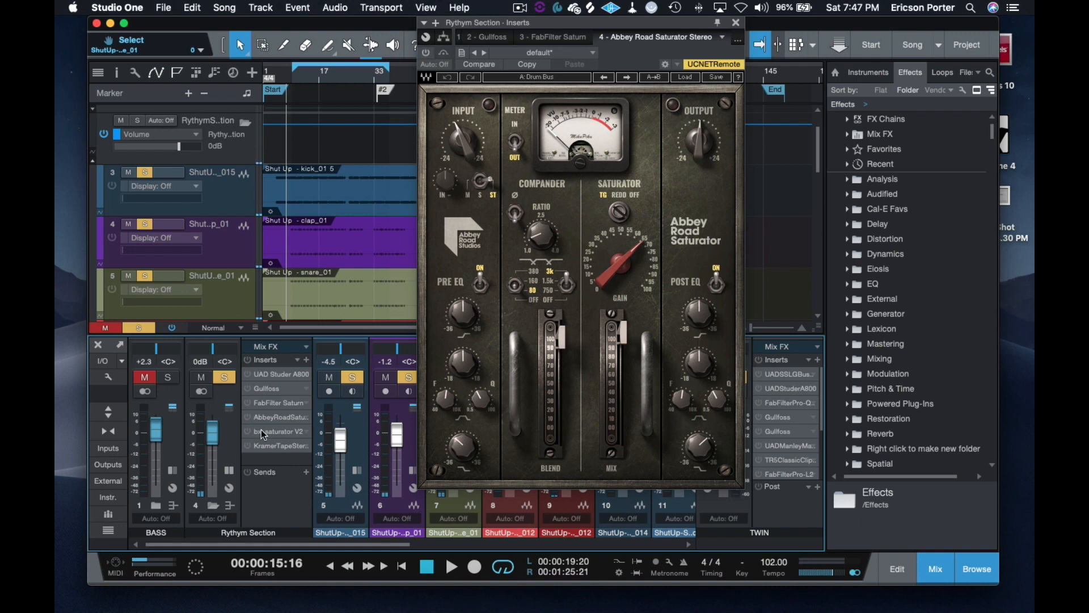
# Step: Audition bx_saturator V2 on the Rhythm Section bus against its bypassed sound during playback, and deactivate it
pyautogui.click(261, 431)
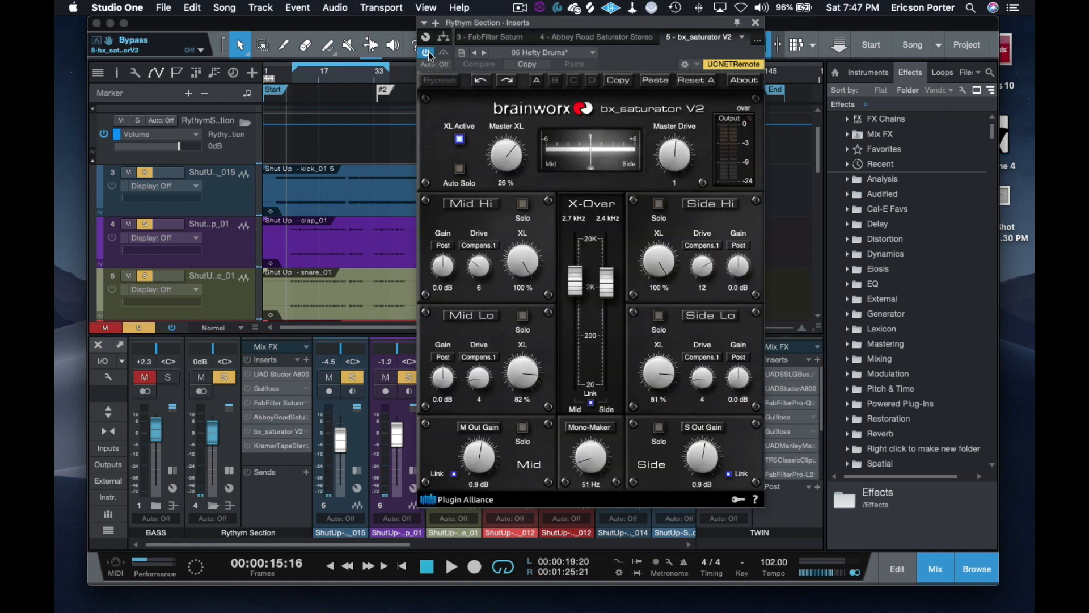
pyautogui.click(444, 52)
pyautogui.press('space')
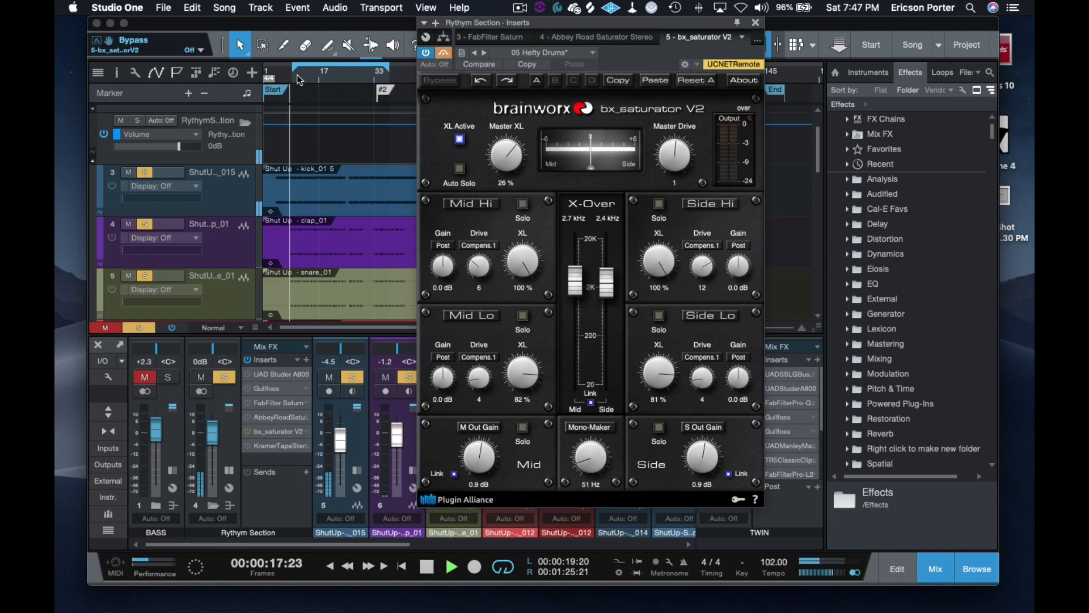
pyautogui.click(444, 51)
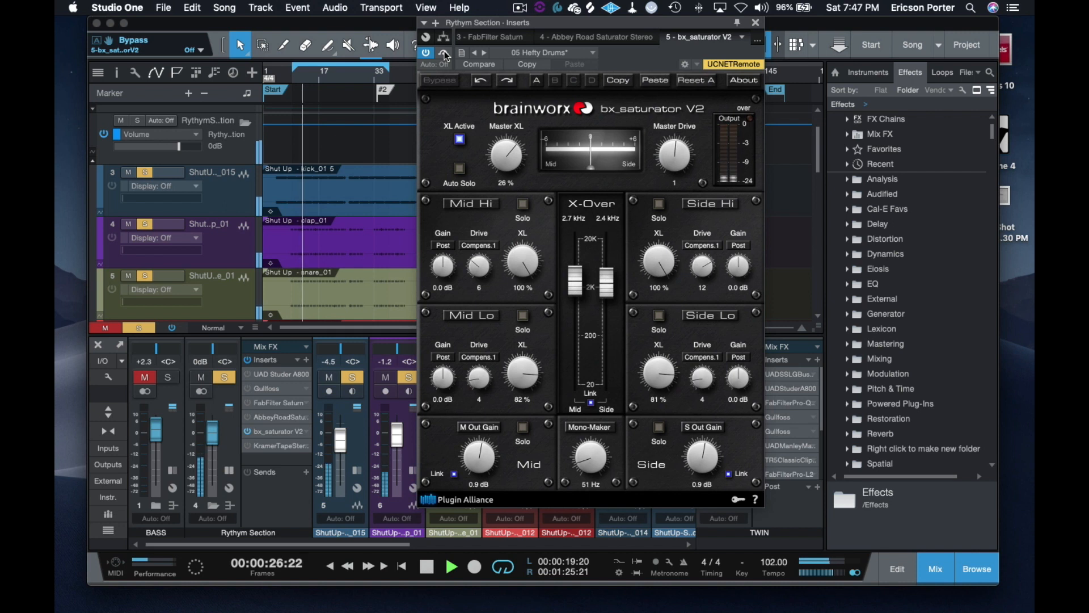
pyautogui.click(446, 54)
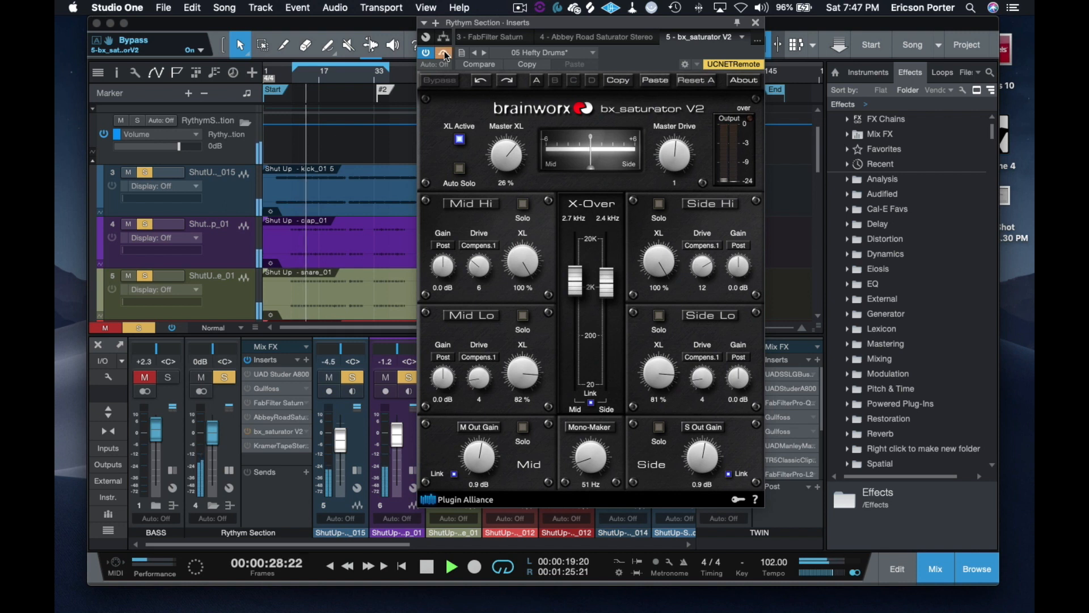
pyautogui.click(445, 54)
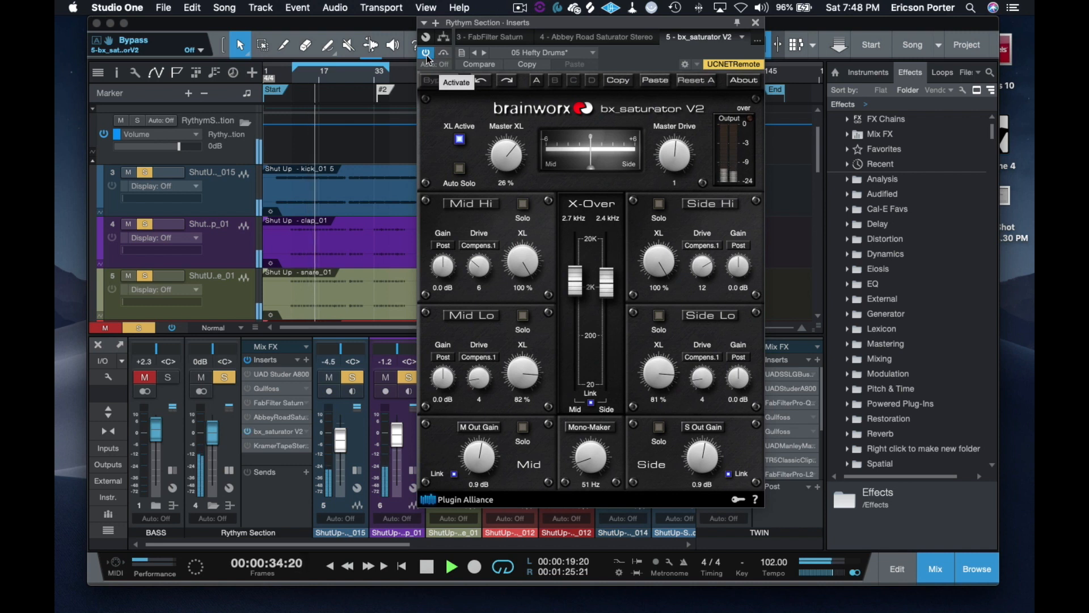
pyautogui.click(426, 55)
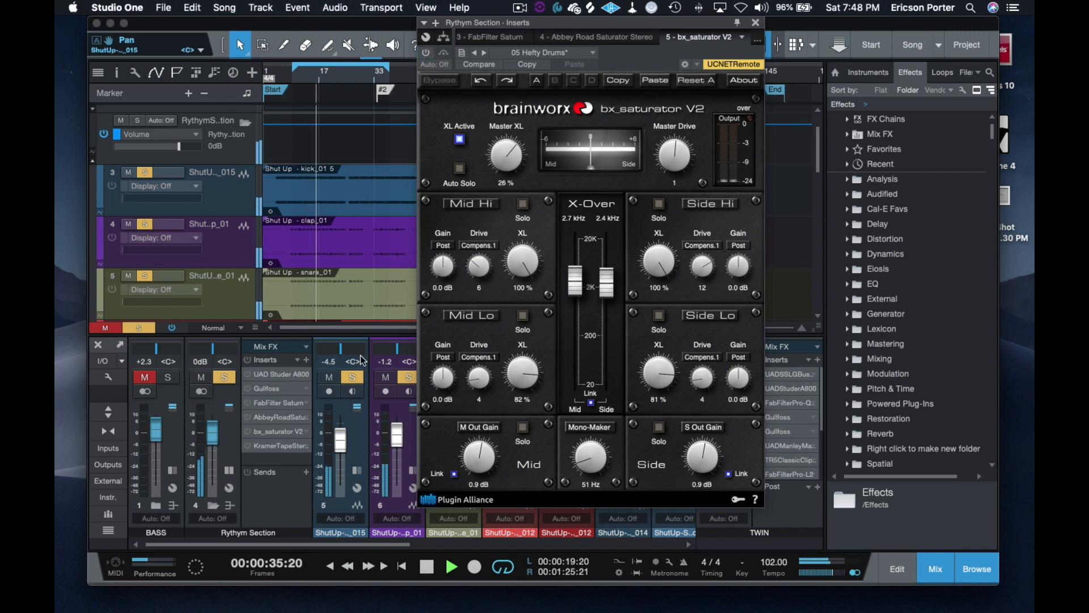
# Step: Activate Kramer Tape on the Rhythm Section bus and load its Drum Kit factory preset from the Drums category
pyautogui.click(262, 445)
pyautogui.click(426, 53)
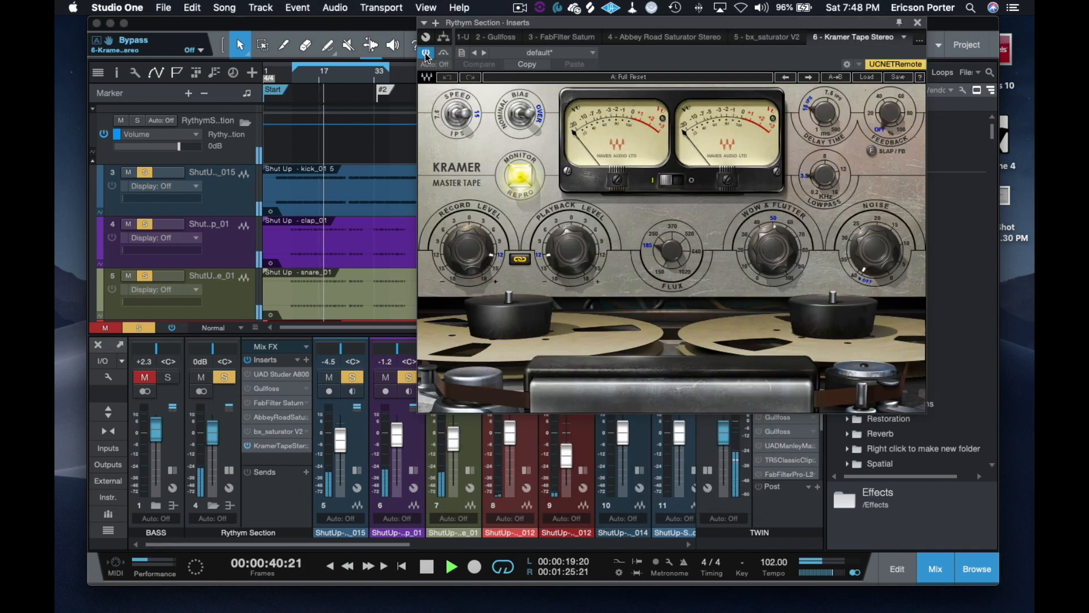
pyautogui.click(866, 78)
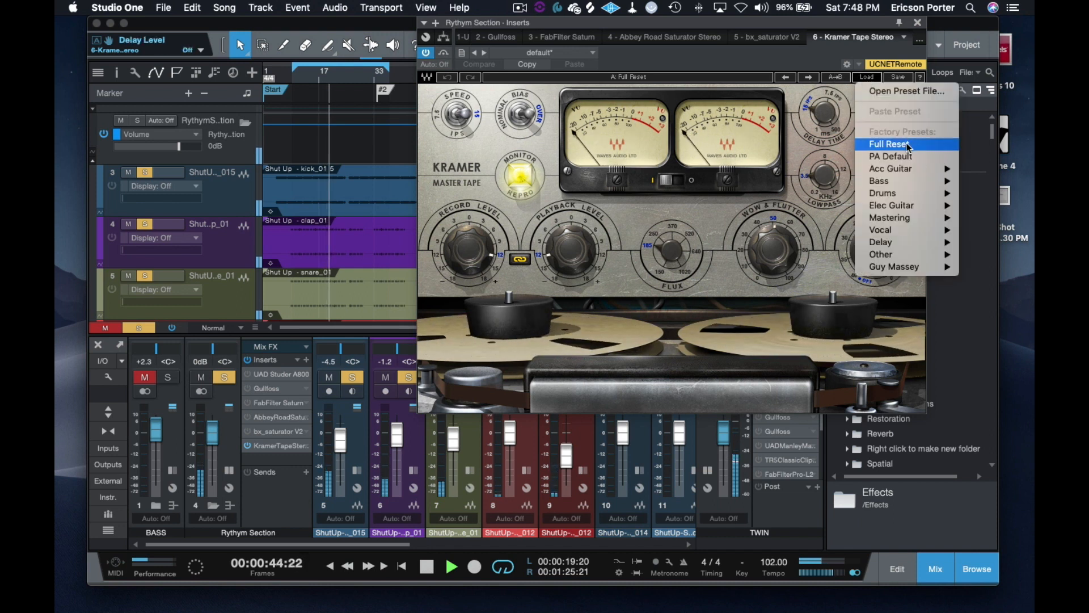
pyautogui.moveTo(897, 200)
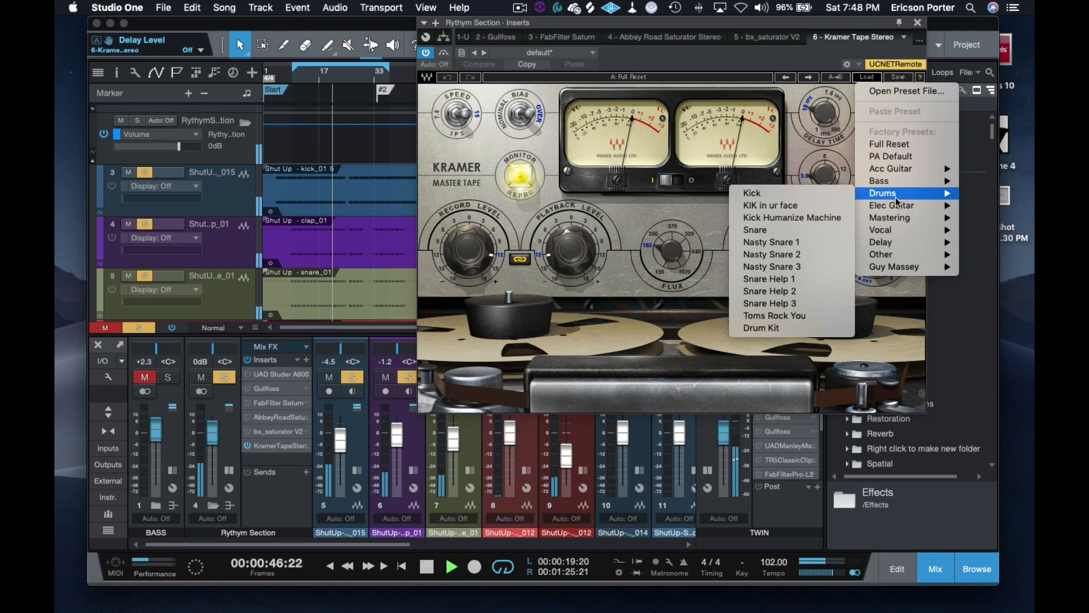
pyautogui.click(745, 328)
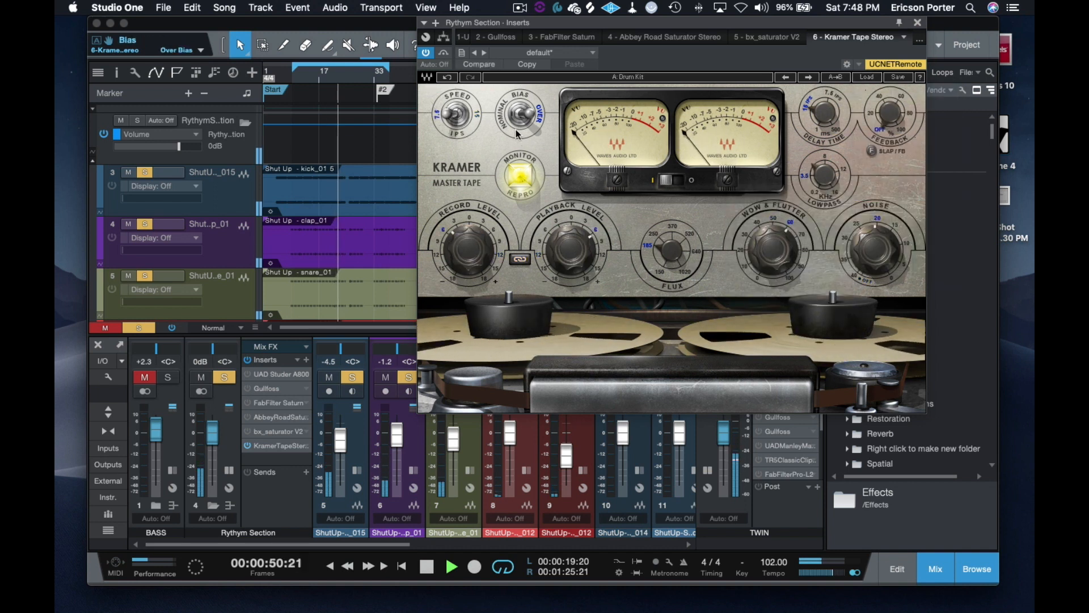
# Step: Compare Kramer Tape's Drum Kit preset with the plug-in bypassed, and deactivate it
pyautogui.click(444, 54)
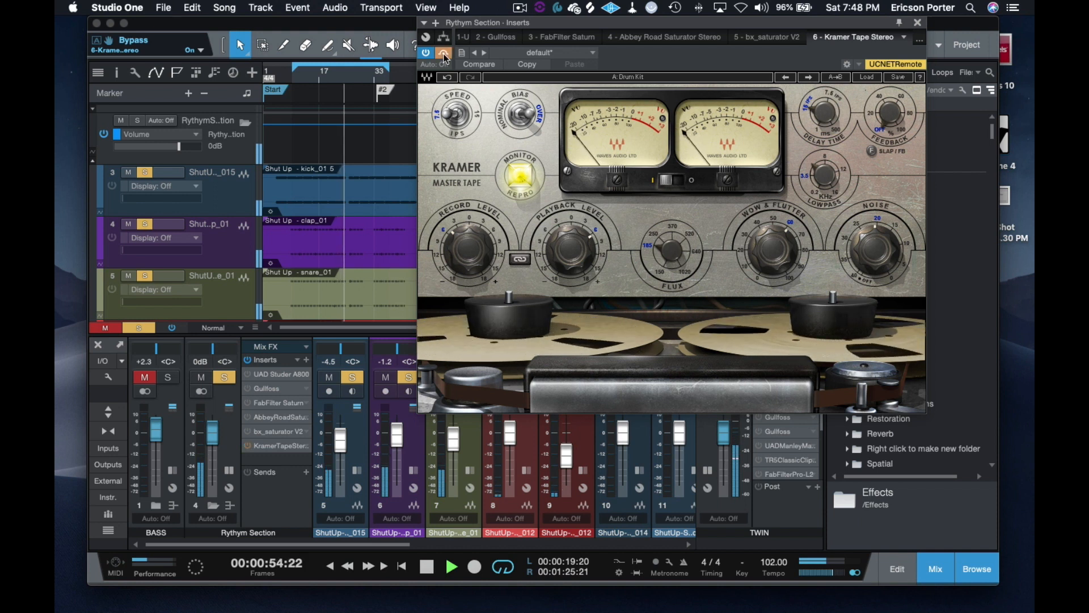
pyautogui.click(444, 54)
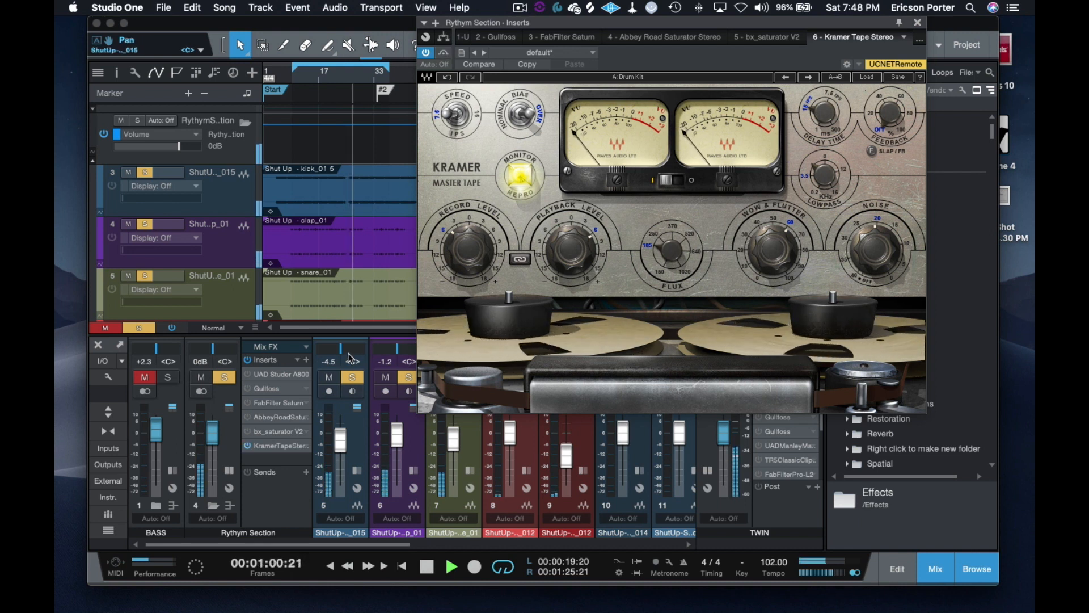
pyautogui.click(247, 446)
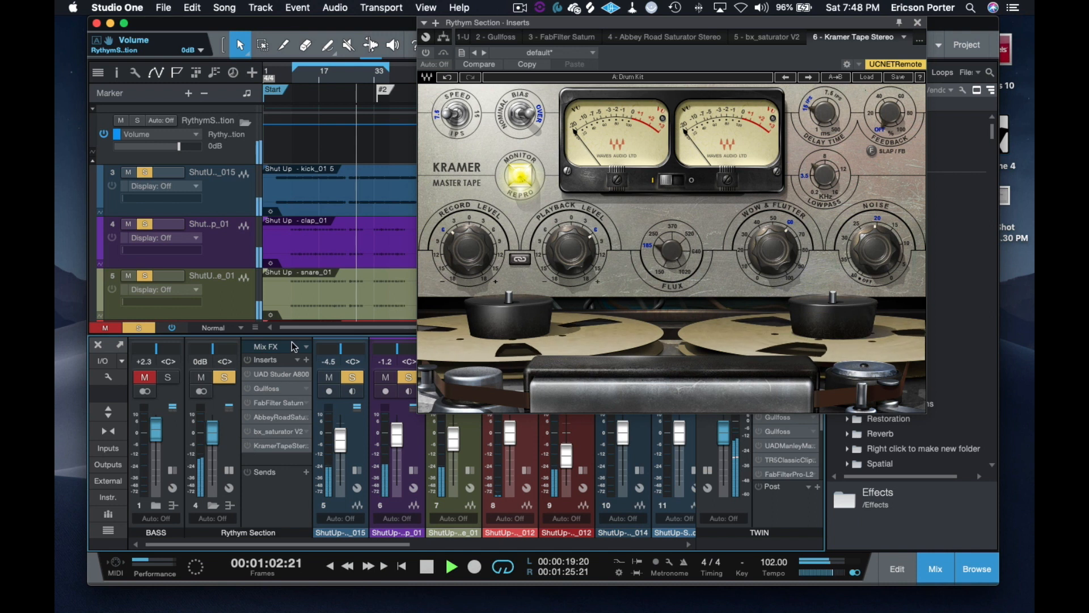
# Step: Activate the UAD Studer A800, replay from near the song's start to compare it with its bypassed sound, and stop playback
pyautogui.click(268, 373)
pyautogui.click(426, 53)
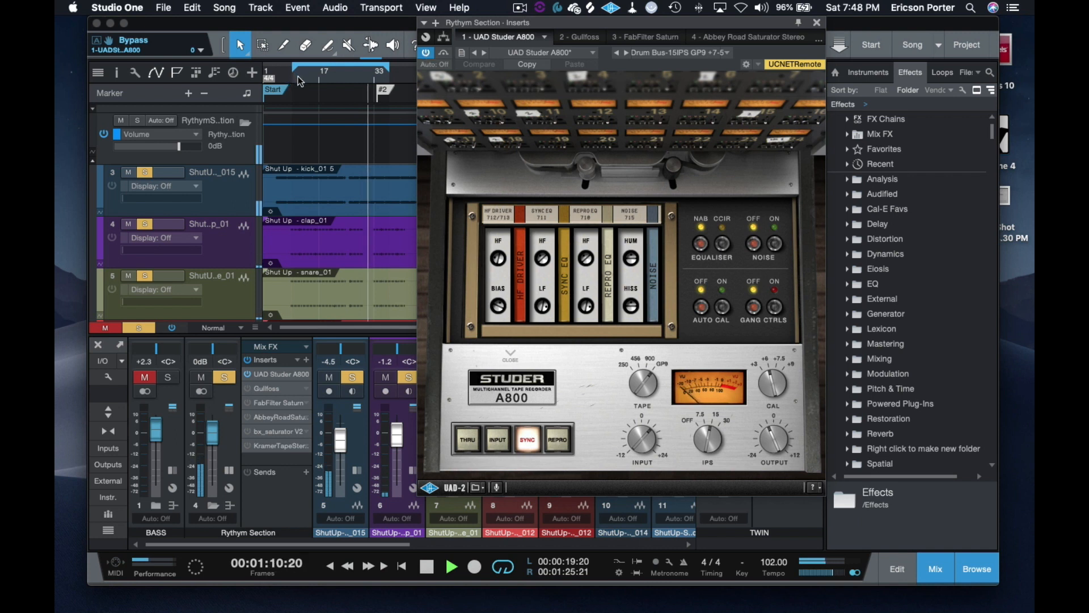
pyautogui.click(299, 80)
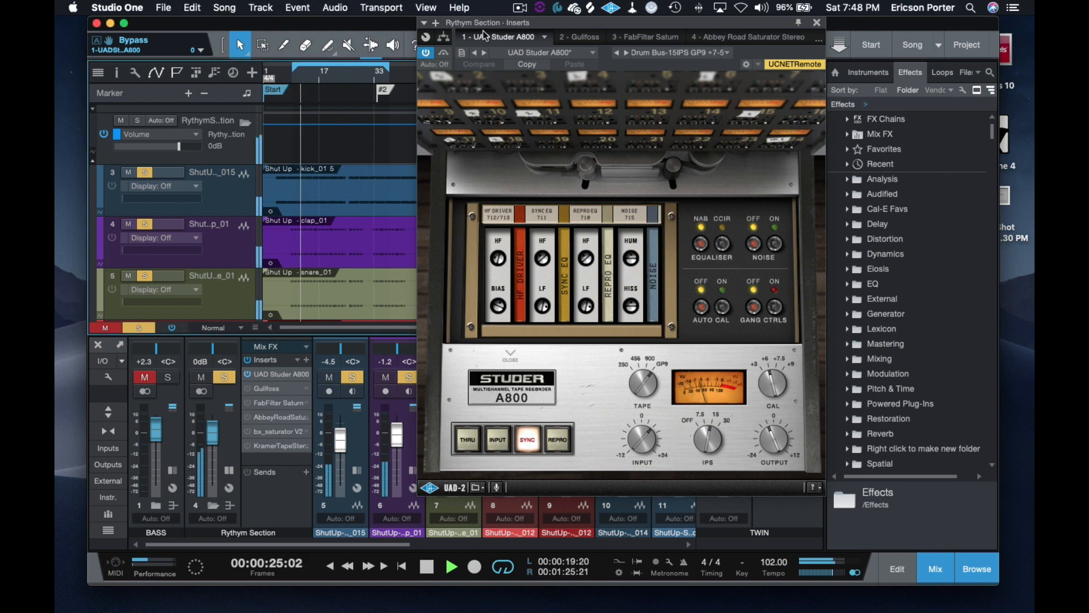
pyautogui.click(446, 52)
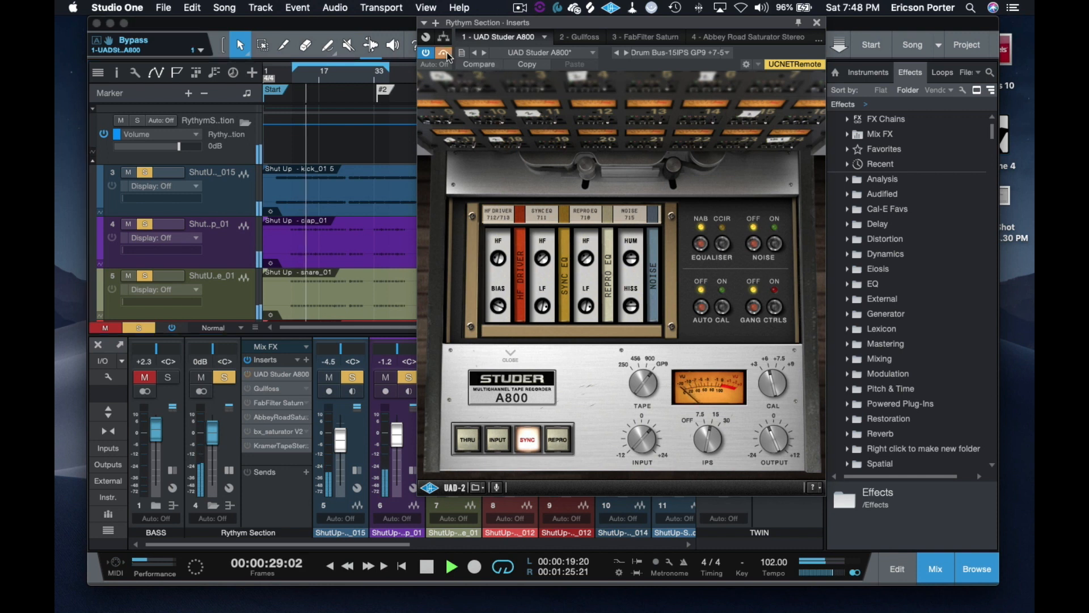
pyautogui.click(446, 54)
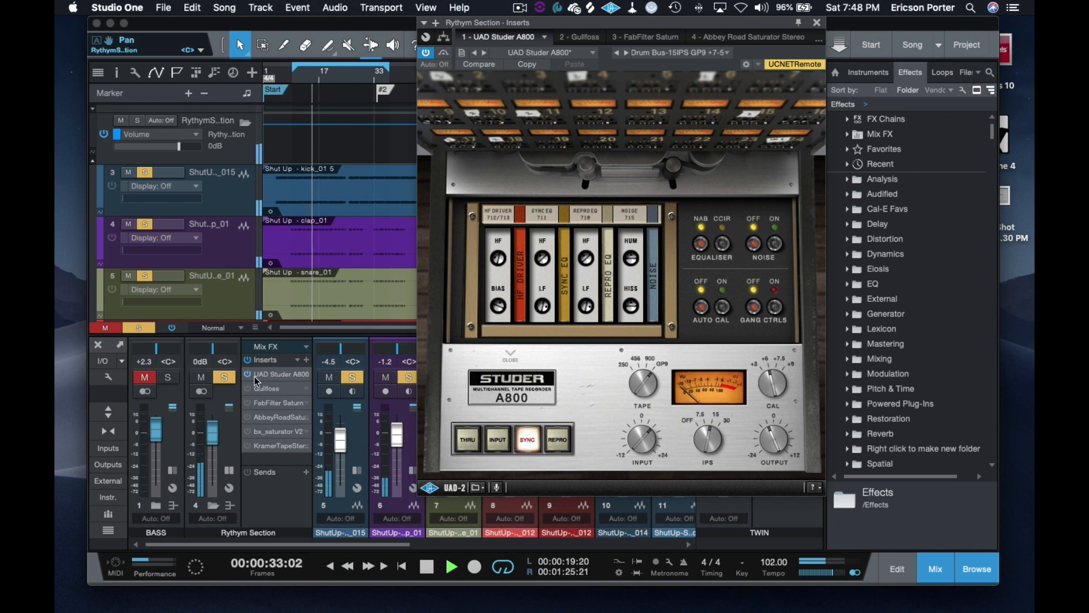
pyautogui.click(427, 566)
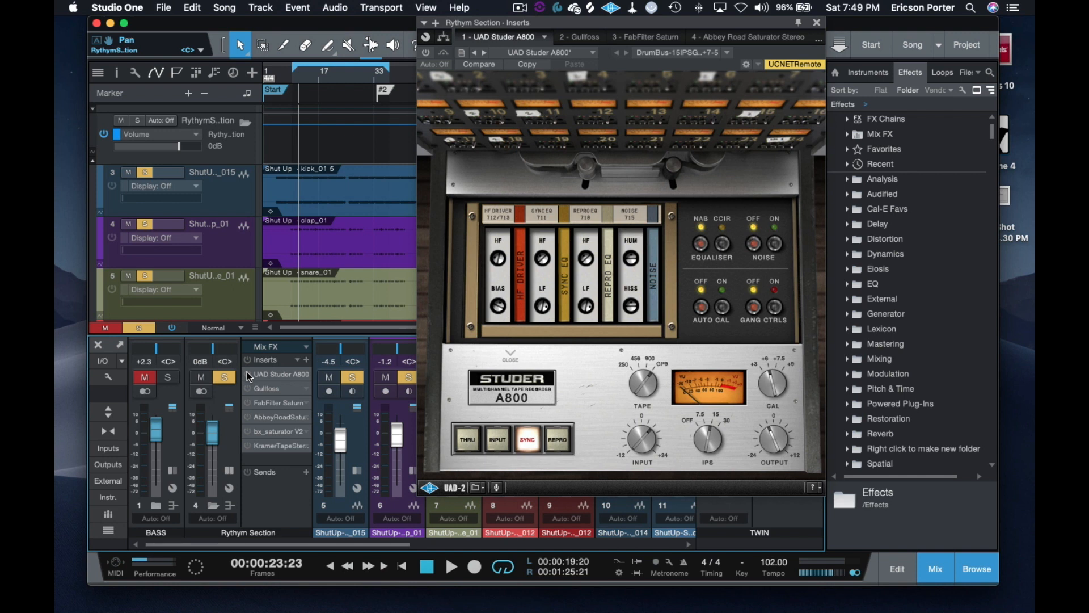
# Step: Find Virtual Mix Rack by searching the effects for "mix", and insert it after Kramer Tape on the Rhythm Section bus
pyautogui.click(817, 22)
pyautogui.click(990, 72)
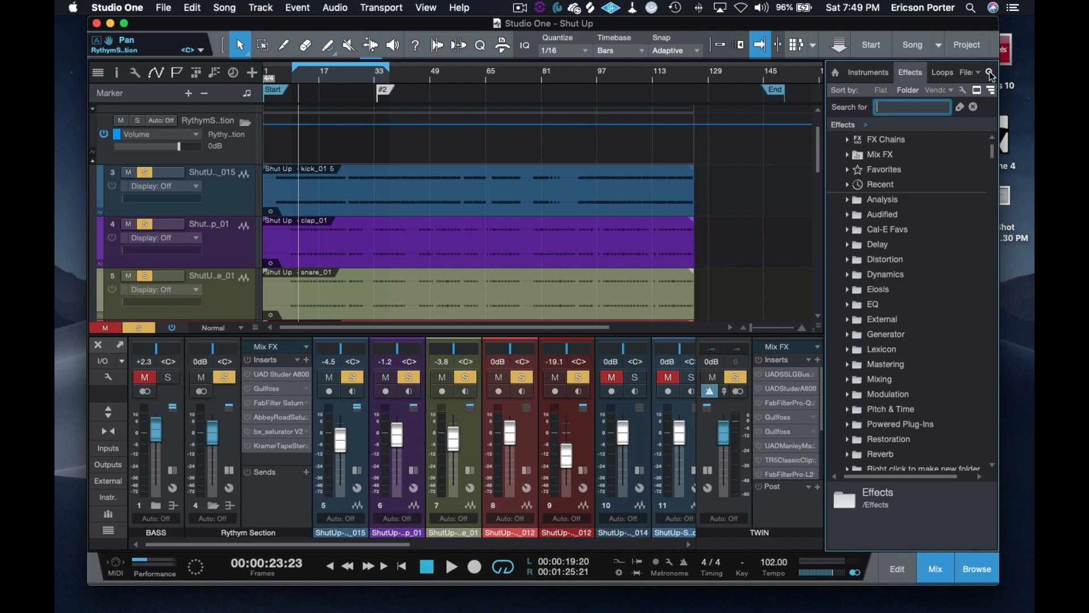
pyautogui.write('mix')
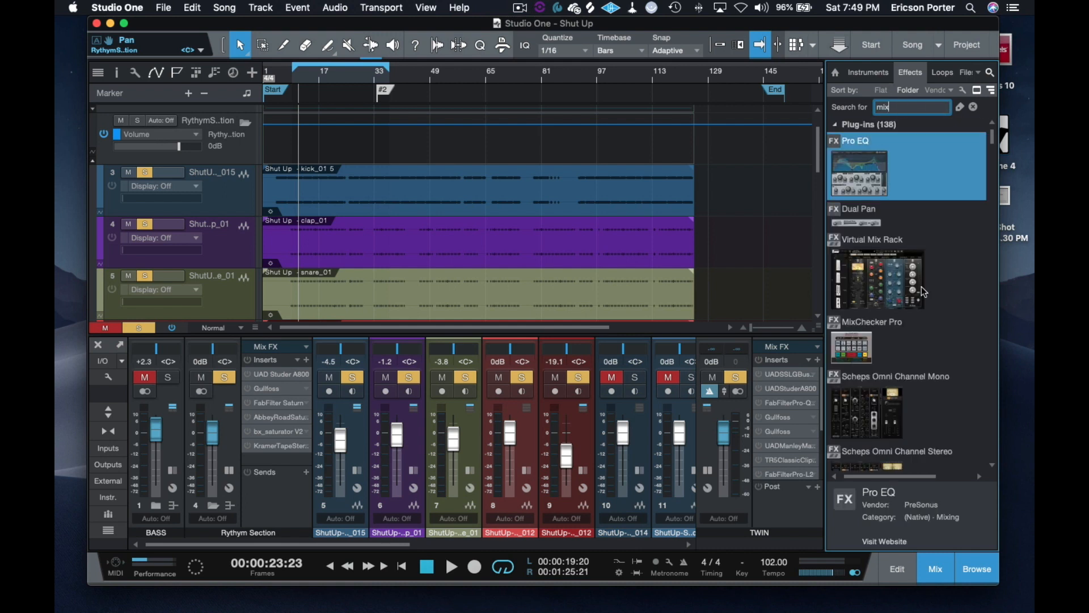
pyautogui.moveTo(872, 284); pyautogui.dragTo(290, 452)
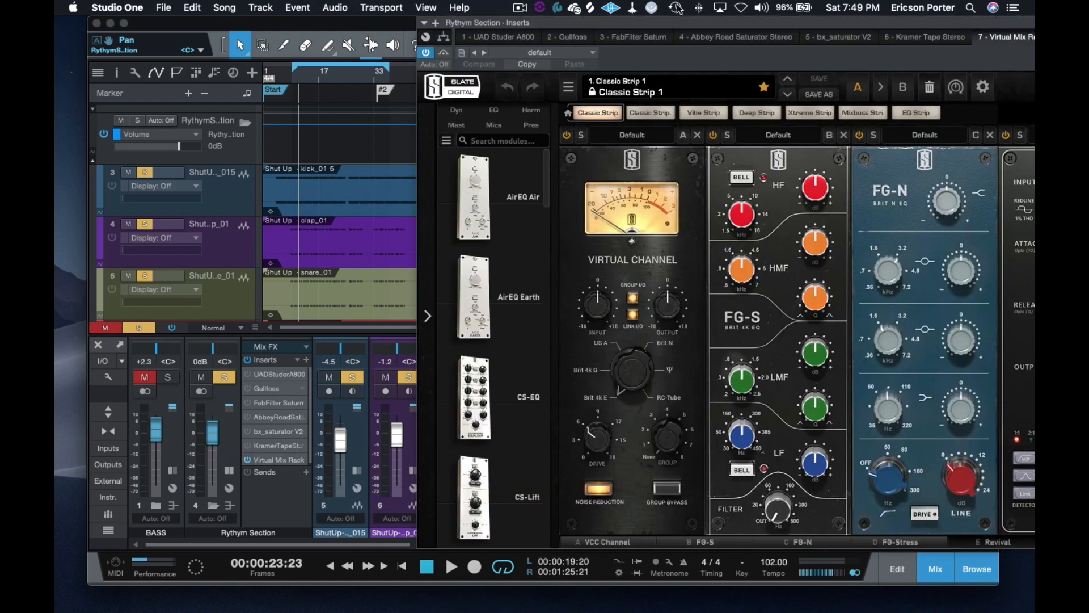
pyautogui.moveTo(662, 23); pyautogui.dragTo(497, 23)
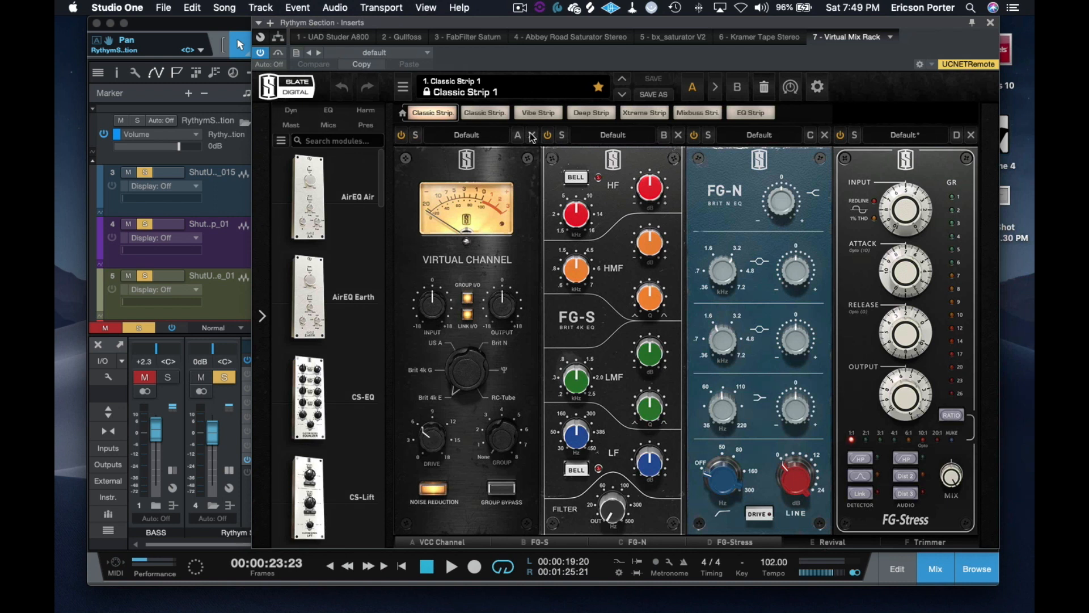
# Step: Remove the FG-S, FG-N, FG-Stress and Trimmer modules from Virtual Mix Rack, keeping Virtual Channel and Revival
pyautogui.click(679, 135)
pyautogui.click(680, 135)
pyautogui.click(680, 135)
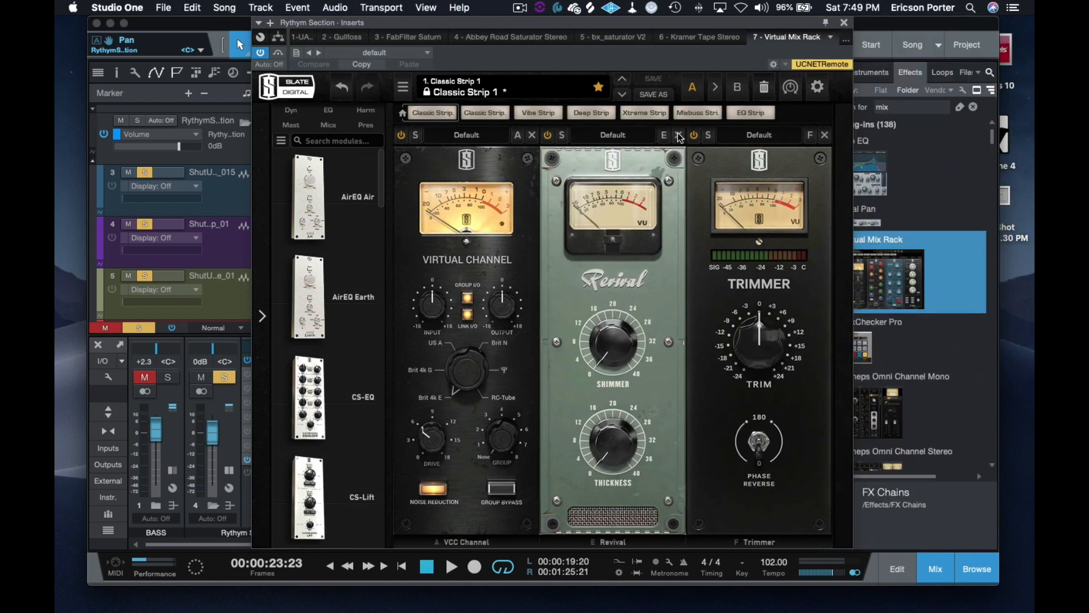
pyautogui.click(825, 135)
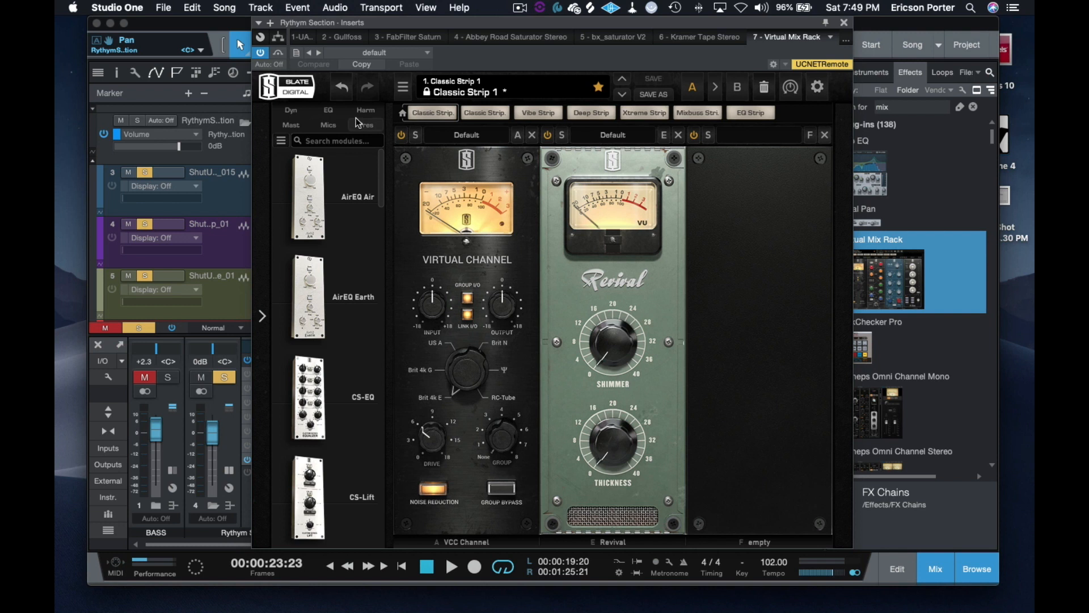
# Step: Find VCC MixBuss among the harmonic modules and add it to the rack's empty slot after Revival
pyautogui.scroll(-1, 354, 243)
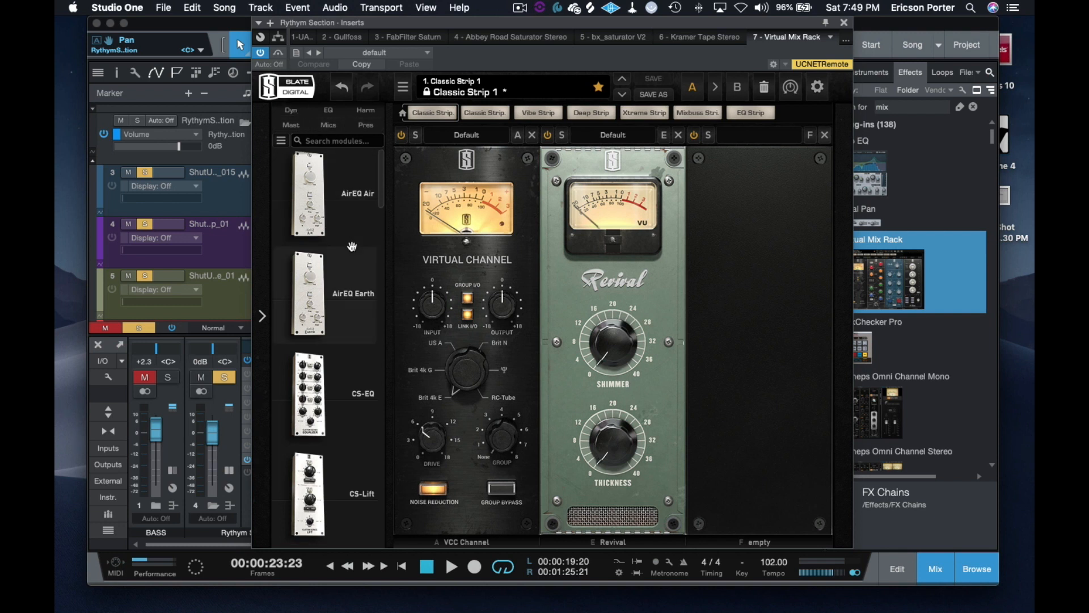
pyautogui.click(291, 125)
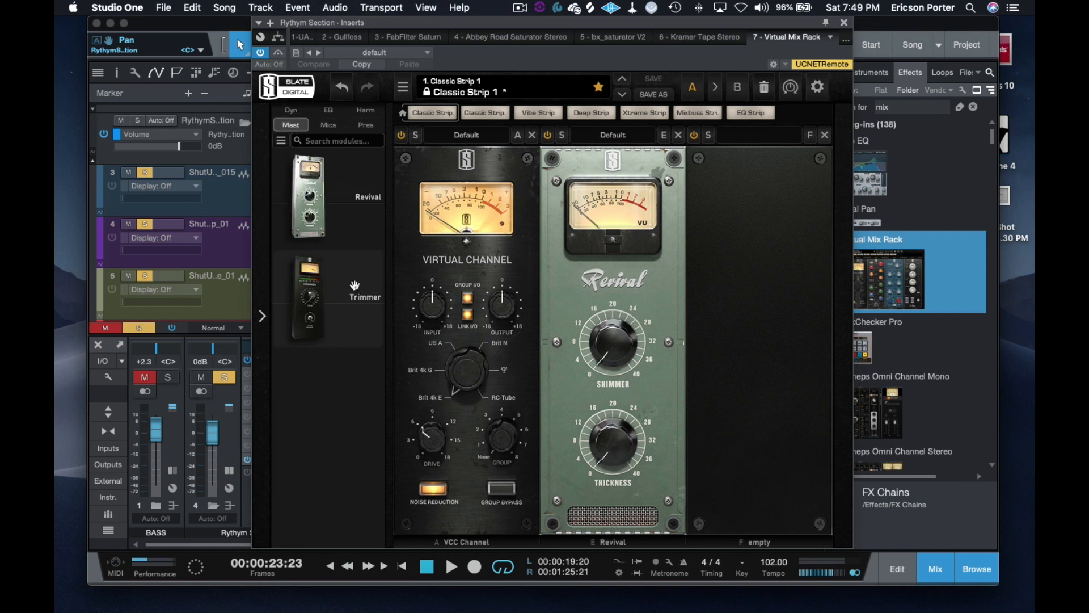
pyautogui.click(366, 125)
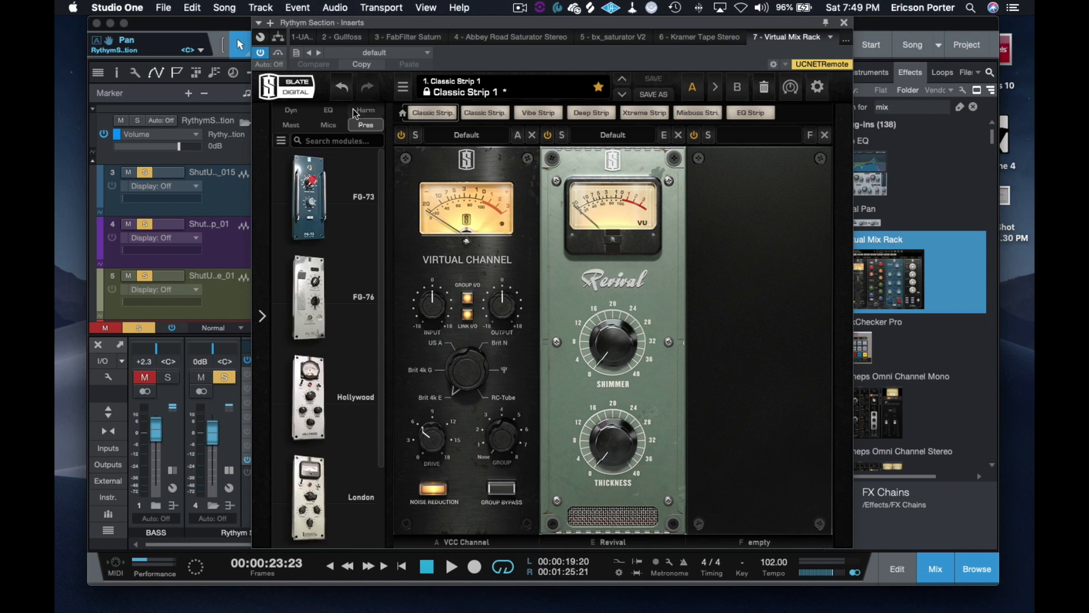
pyautogui.click(365, 110)
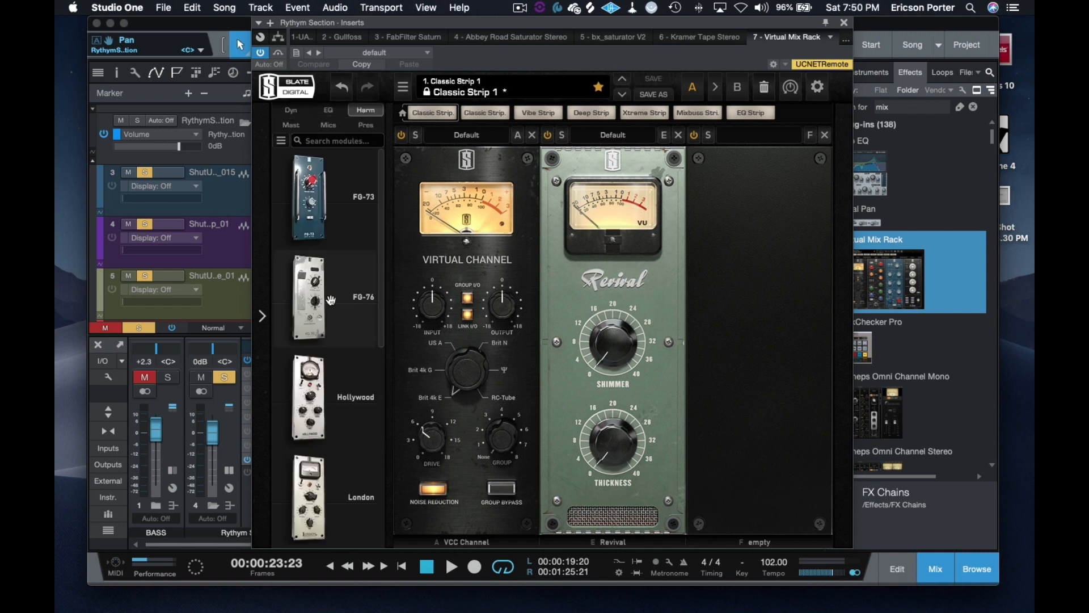
pyautogui.scroll(-10, 328, 288)
pyautogui.scroll(10, 327, 289)
pyautogui.scroll(-6, 328, 289)
pyautogui.scroll(-2, 328, 289)
pyautogui.scroll(5, 326, 288)
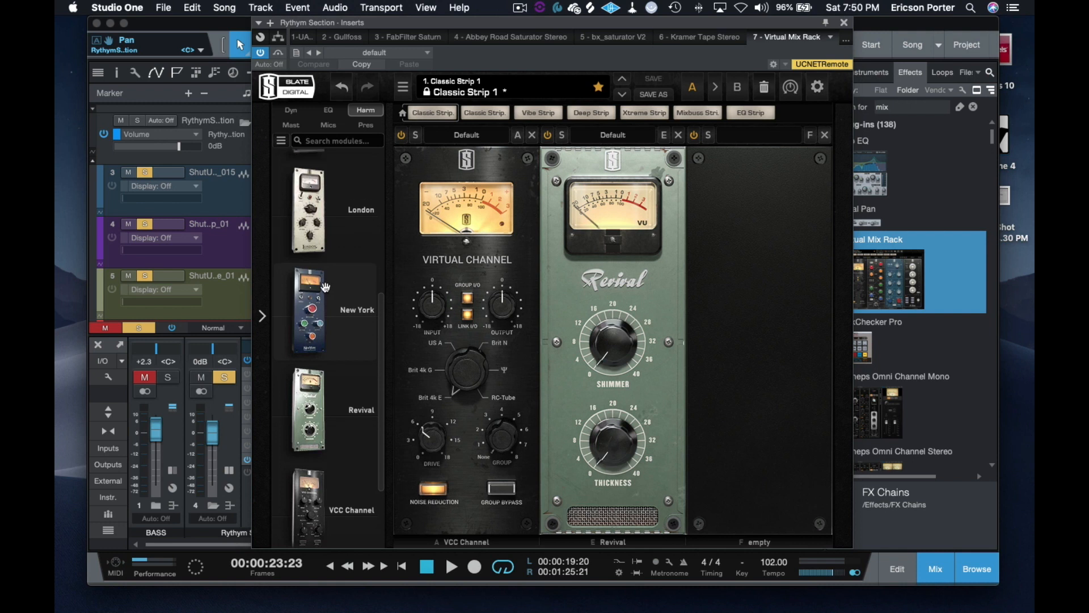
pyautogui.scroll(-5, 328, 280)
pyautogui.scroll(-1, 328, 279)
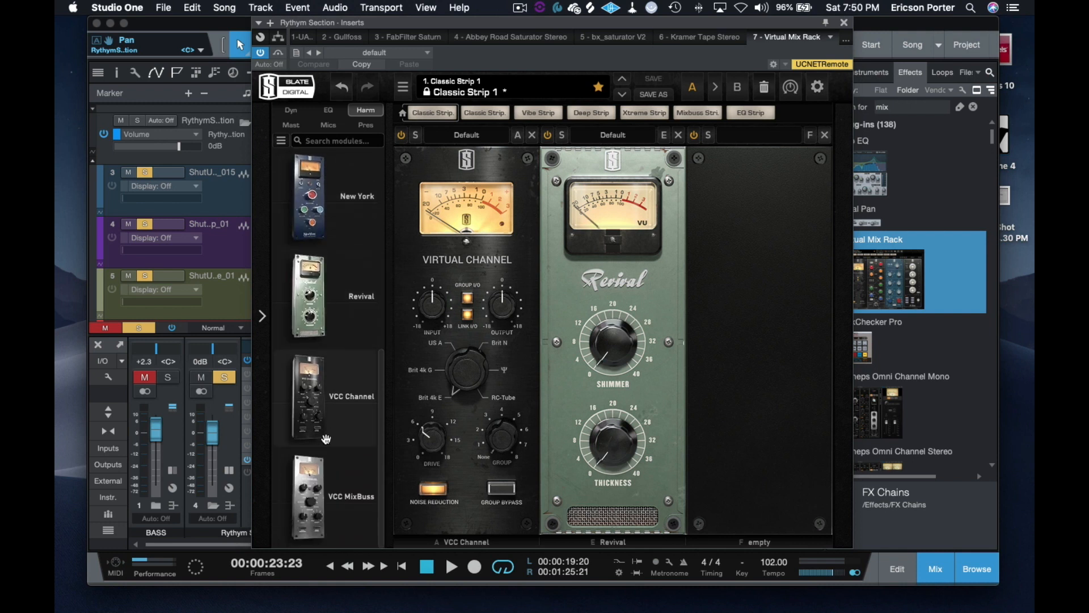
pyautogui.doubleClick(309, 462)
# Step: Look through Virtual Mix Rack's dynamics, EQ, harmonic and mastering modules for further saturation options
pyautogui.scroll(10, 329, 341)
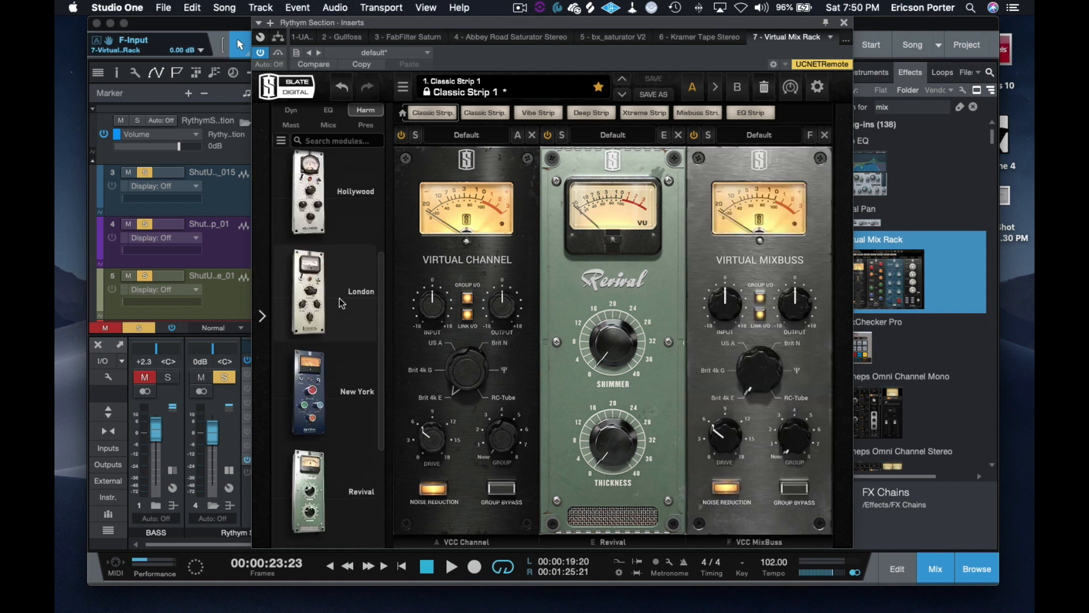
pyautogui.click(291, 110)
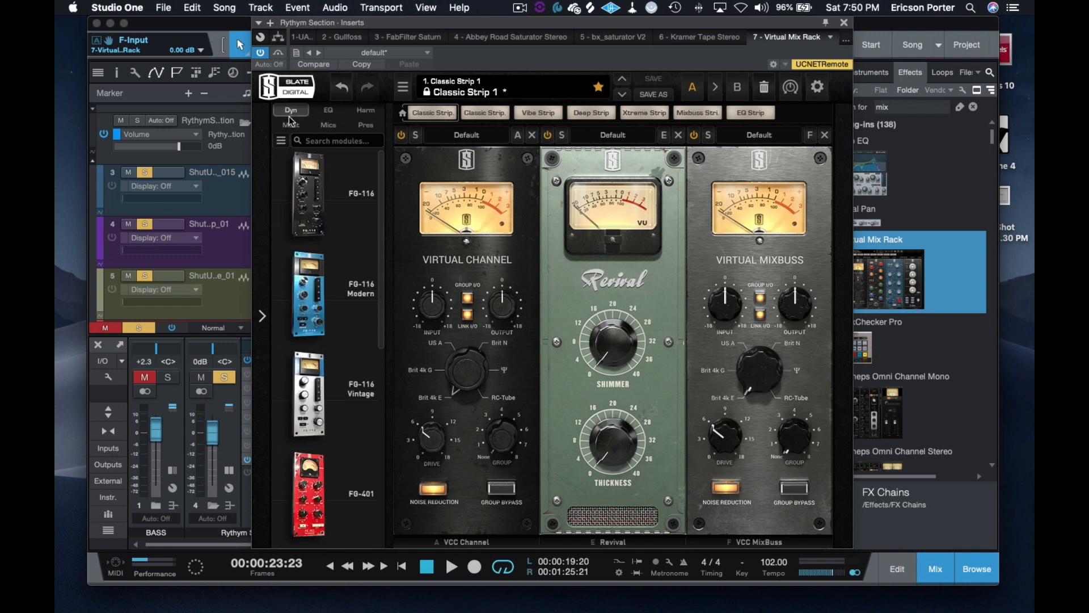
pyautogui.scroll(-5, 343, 207)
pyautogui.scroll(-3, 343, 207)
pyautogui.scroll(7, 339, 202)
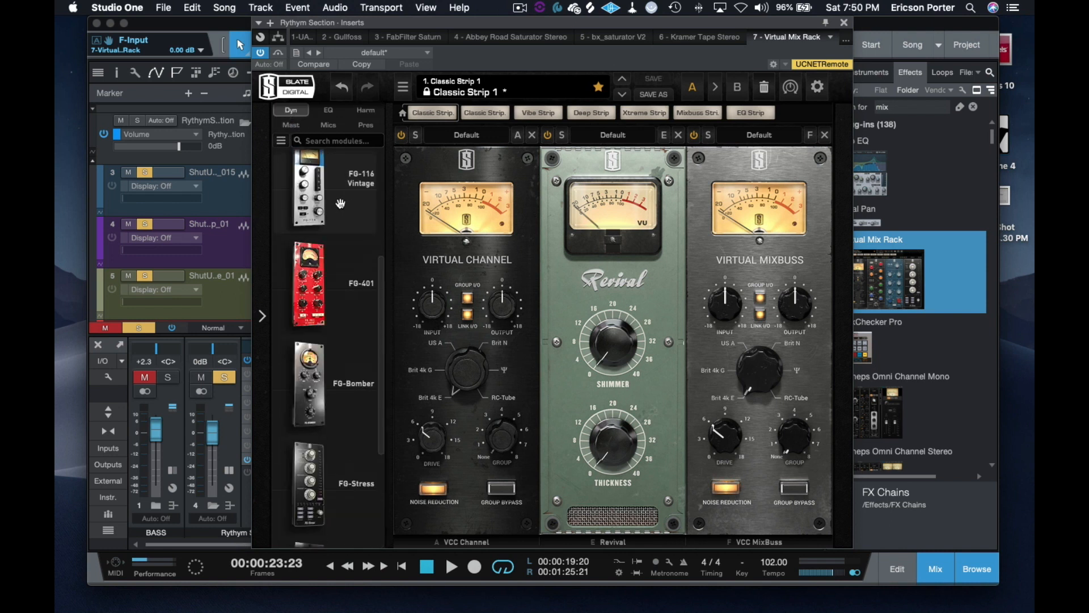
pyautogui.click(327, 109)
pyautogui.click(363, 106)
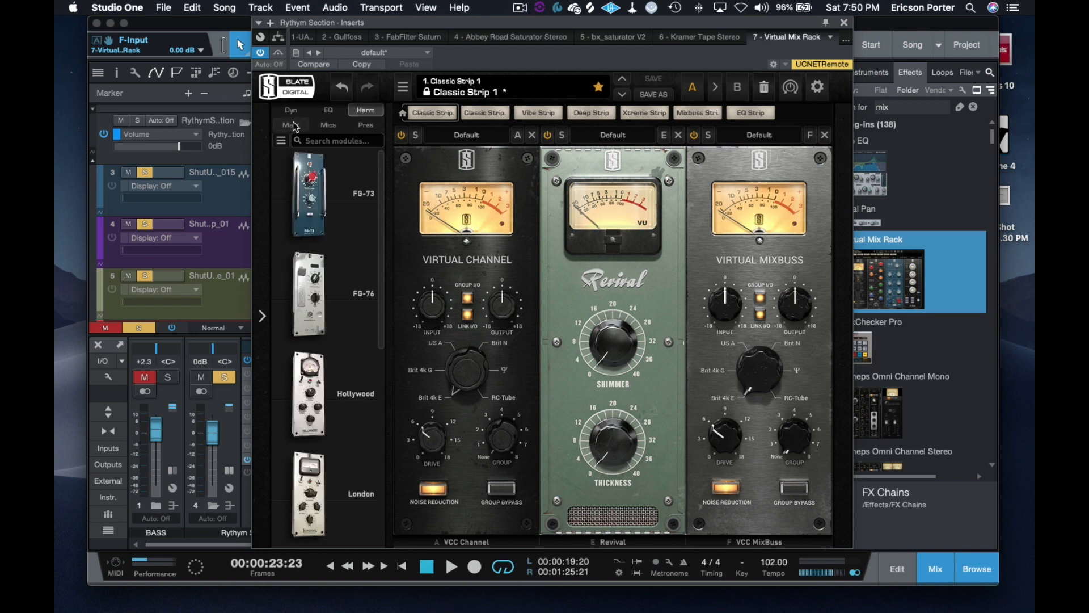
pyautogui.click(292, 122)
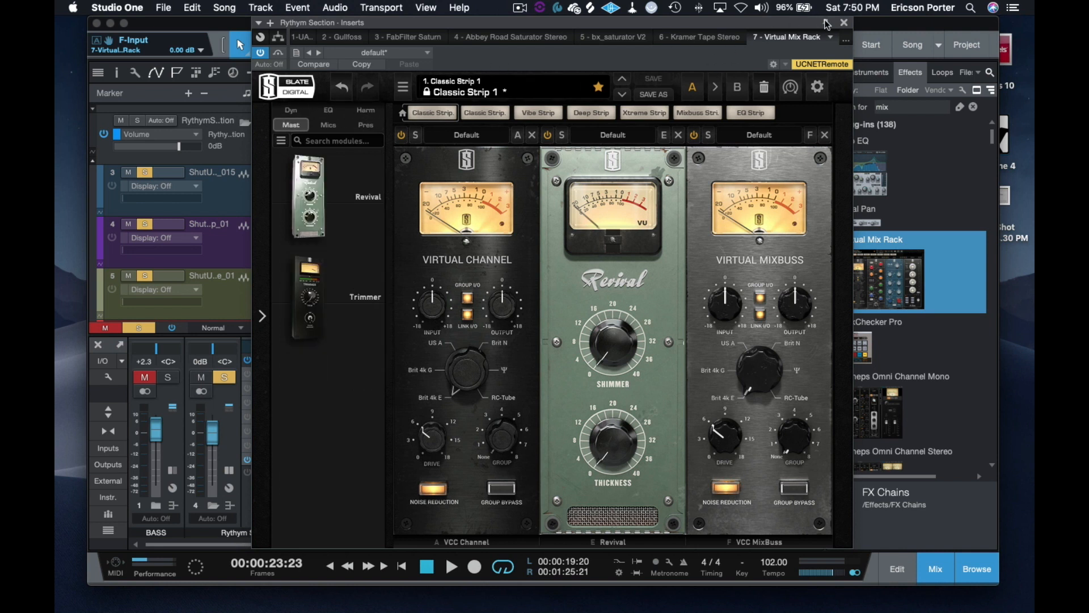
# Step: Find Virtual Tape Machines by searching the effects for "tape", enlarge the mixer, and insert the plug-in last on the Rhythm Section bus
pyautogui.click(844, 23)
pyautogui.click(894, 106)
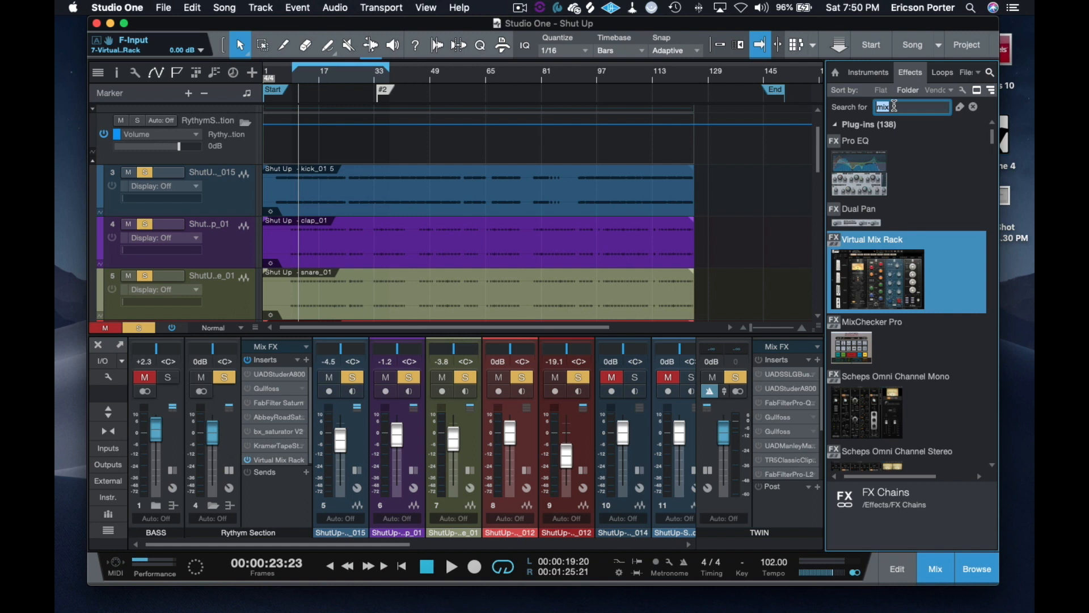
pyautogui.write('tape')
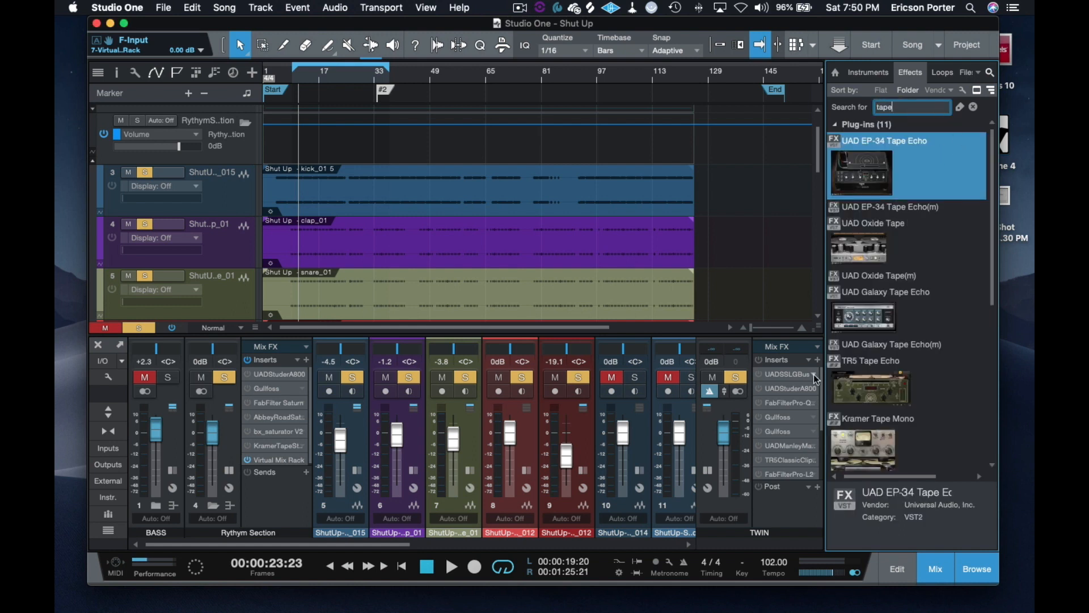
pyautogui.scroll(-10, 886, 300)
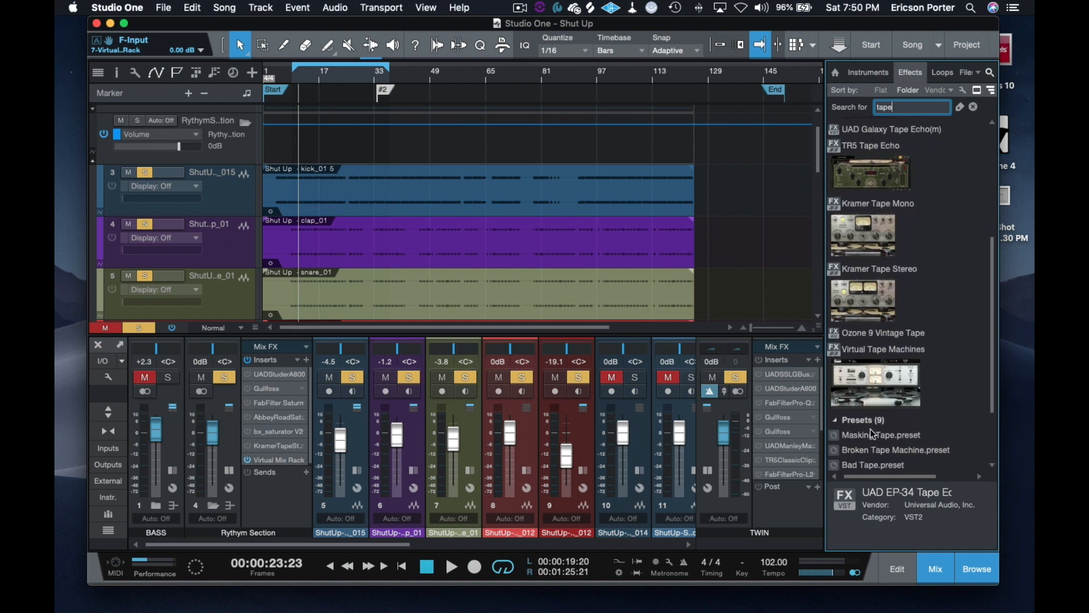
pyautogui.click(890, 374)
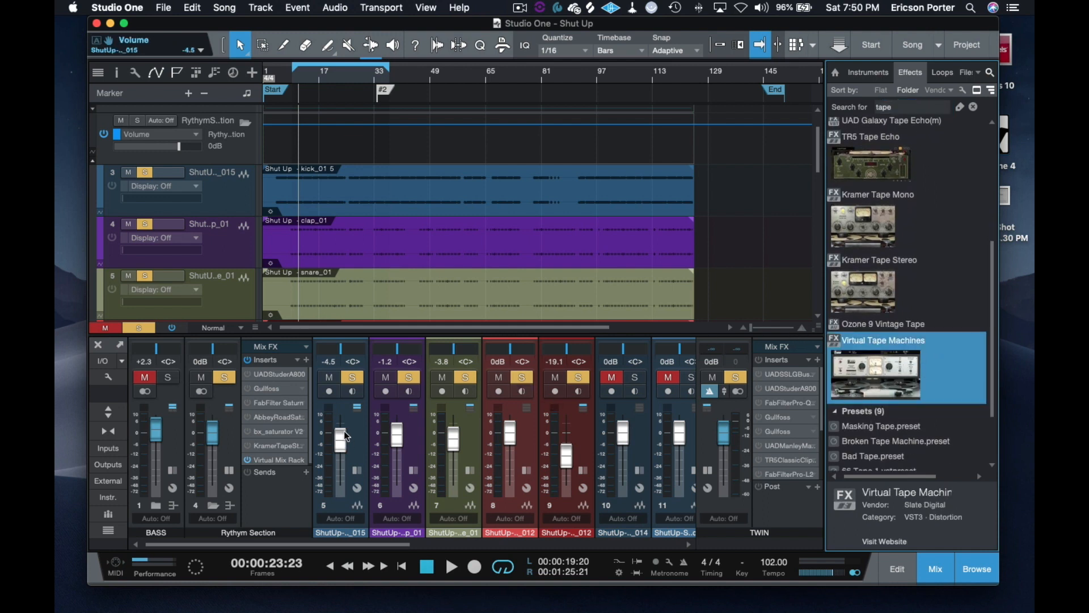
pyautogui.moveTo(344, 279); pyautogui.dragTo(343, 179)
pyautogui.moveTo(903, 376); pyautogui.dragTo(293, 362)
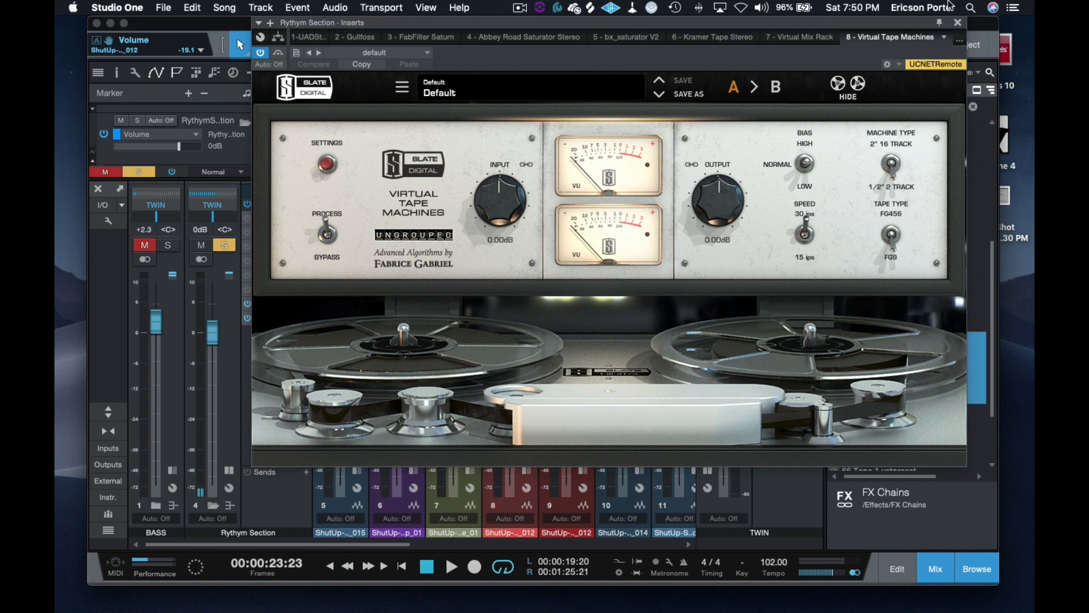
# Step: Deactivate Virtual Mix Rack on the Rhythm Section bus and check Virtual Tape Machines for presets
pyautogui.click(957, 23)
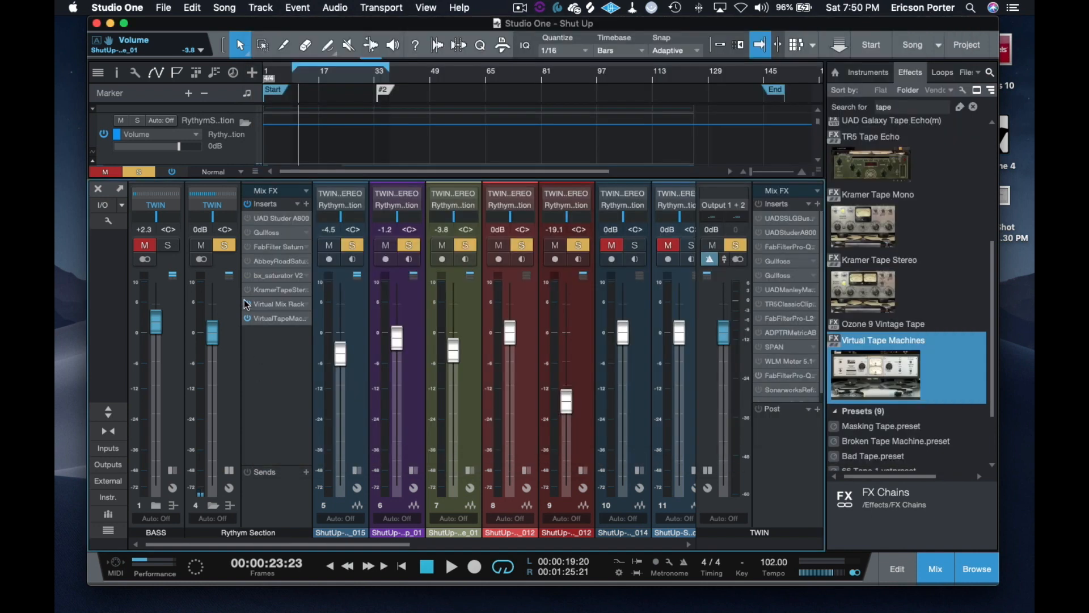
pyautogui.click(274, 319)
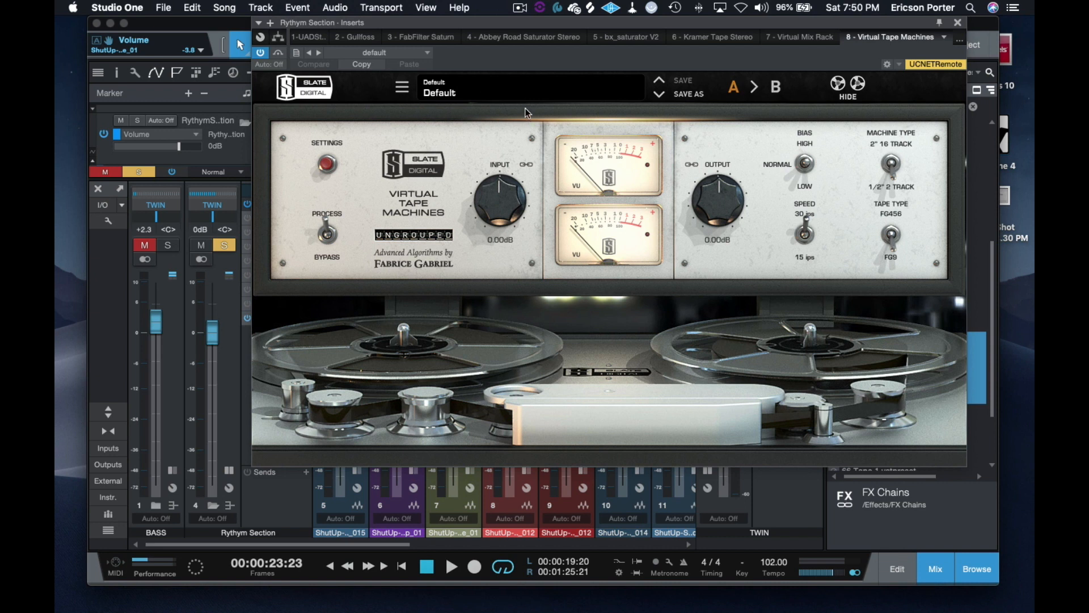
pyautogui.click(484, 94)
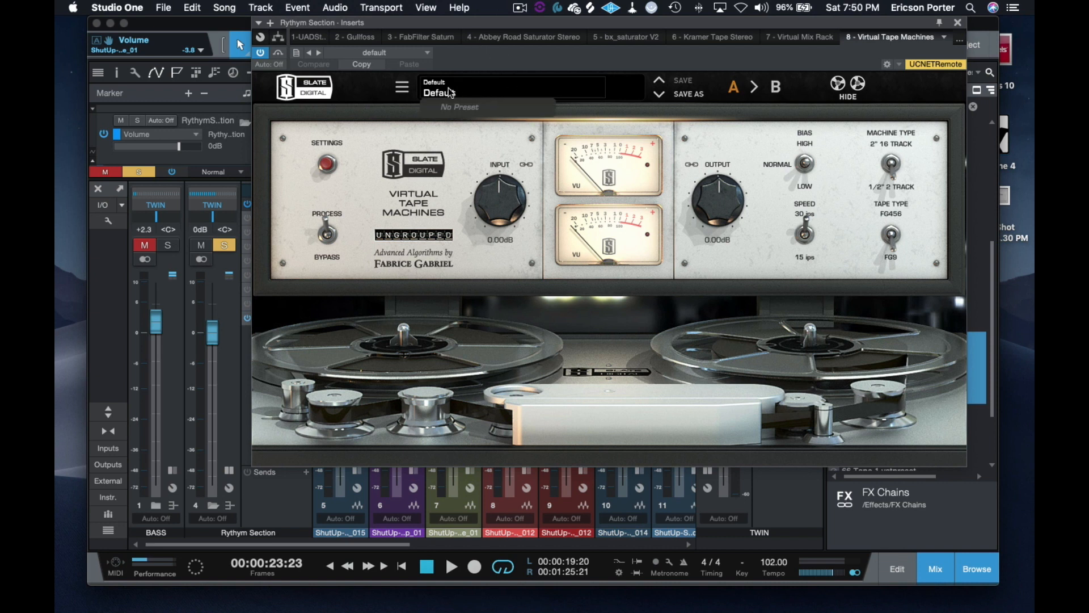
pyautogui.click(404, 87)
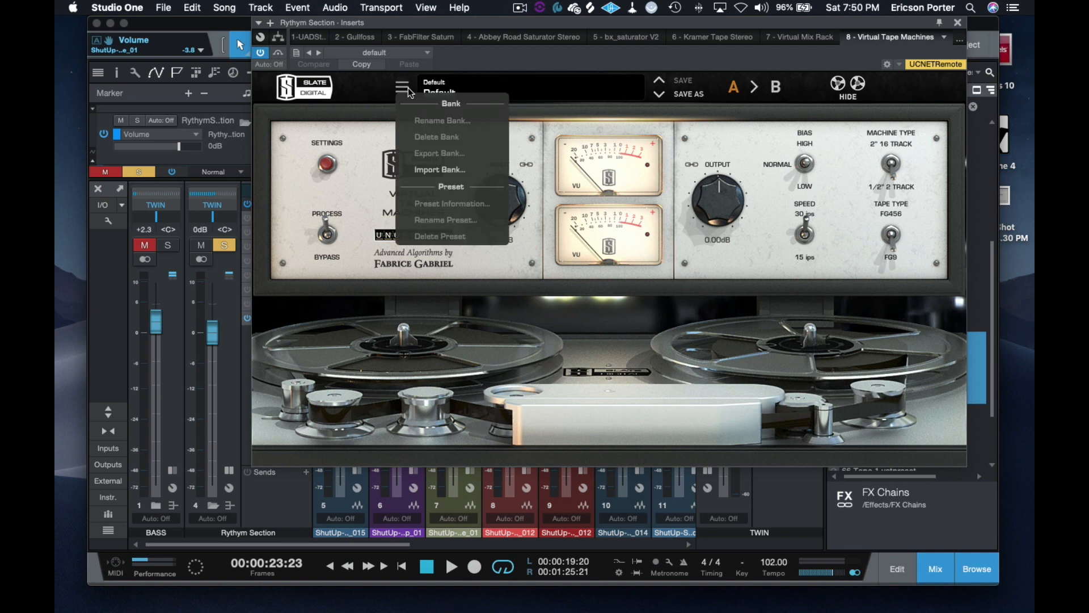
pyautogui.click(407, 88)
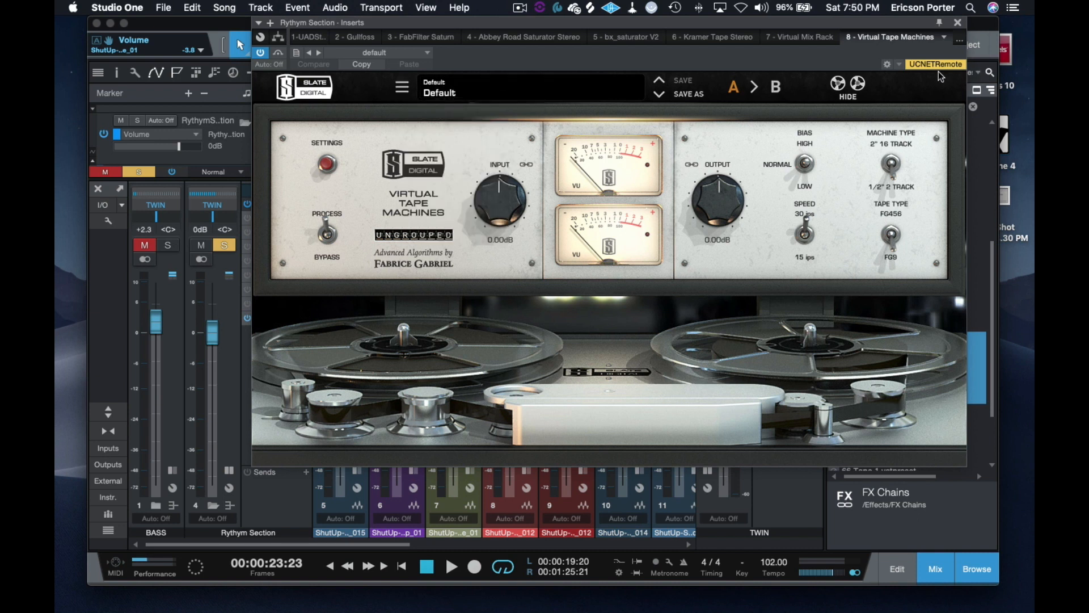
# Step: Play the song, raise Virtual Tape Machines' input to +12.5 dB with linked output, and compare it with the bypassed sound
pyautogui.press('space')
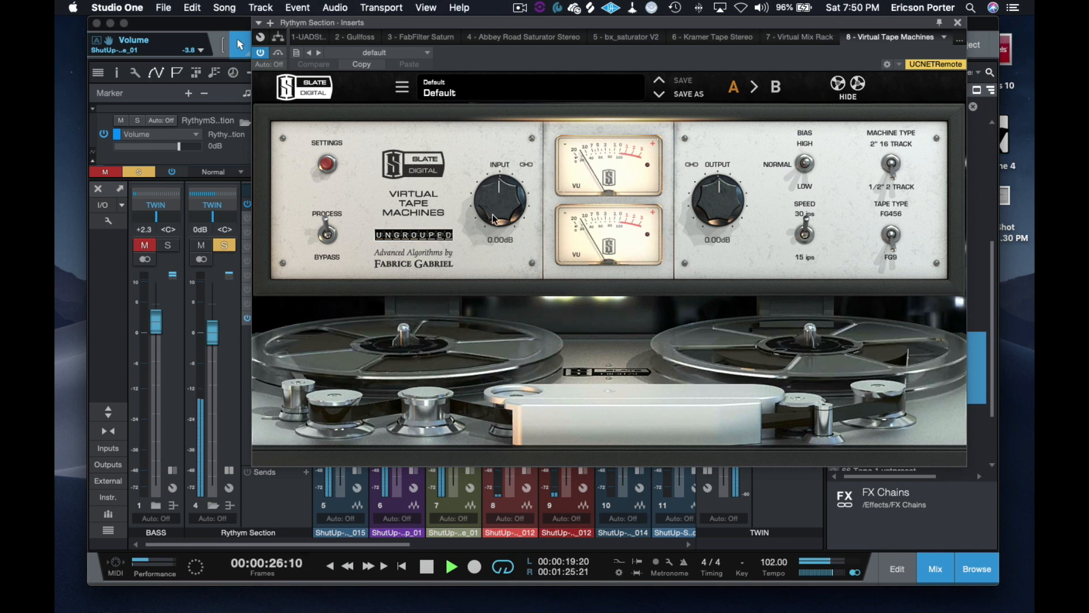
pyautogui.moveTo(494, 218); pyautogui.dragTo(492, 161)
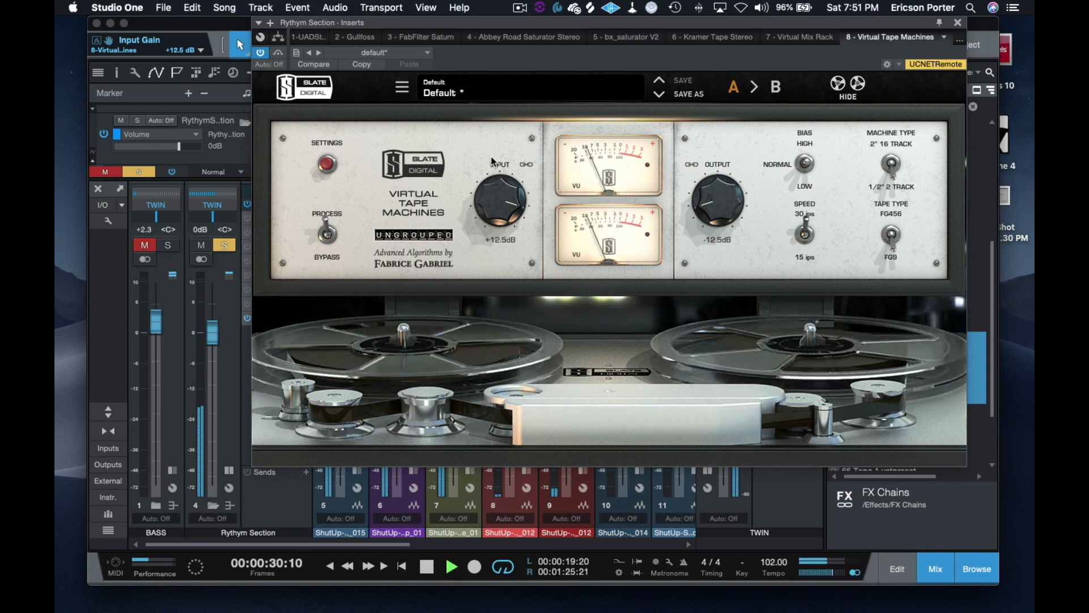
pyautogui.click(279, 52)
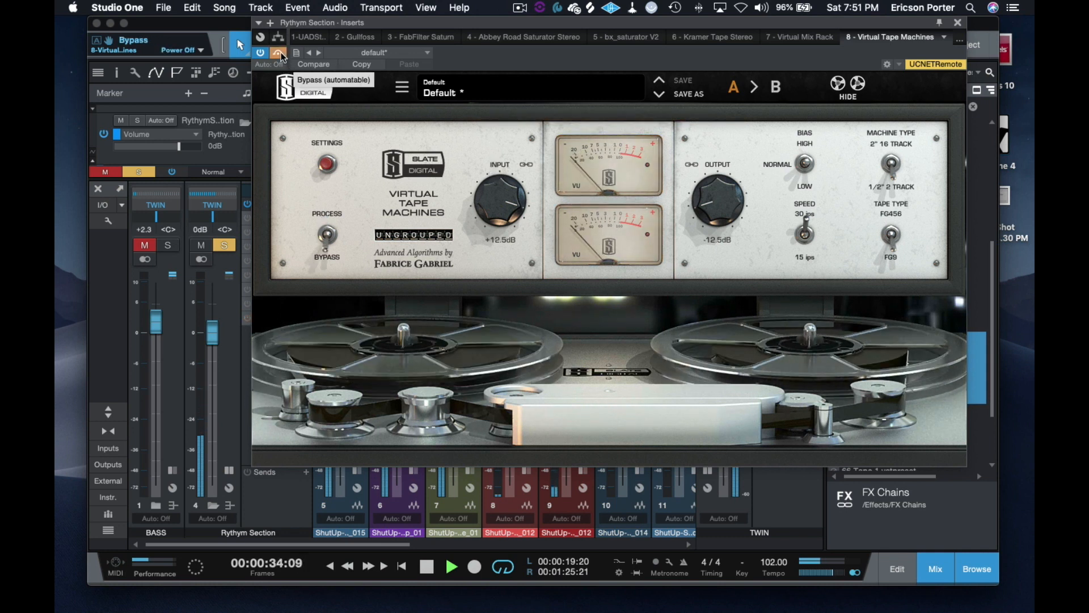
pyautogui.click(279, 53)
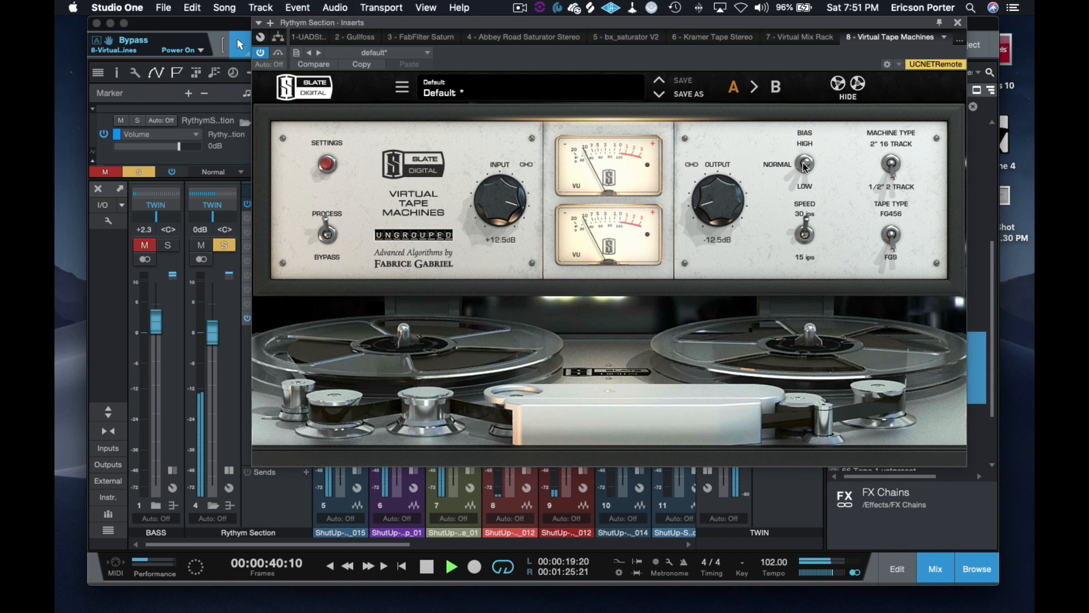
# Step: Set the tape machine's bias to High and compare the result with the bypassed sound
pyautogui.moveTo(805, 166); pyautogui.dragTo(805, 145)
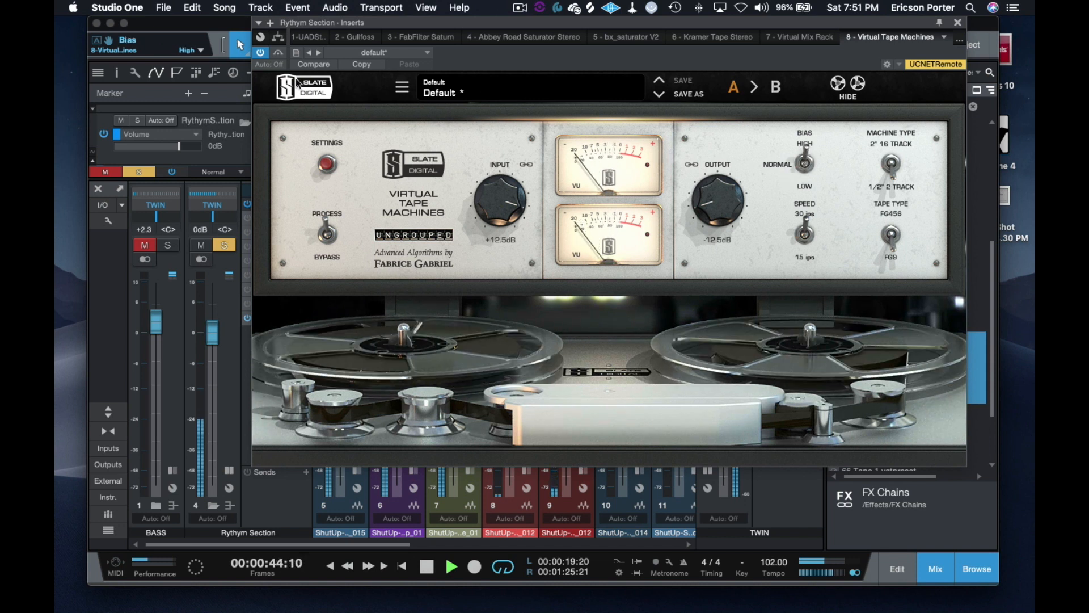
pyautogui.click(278, 52)
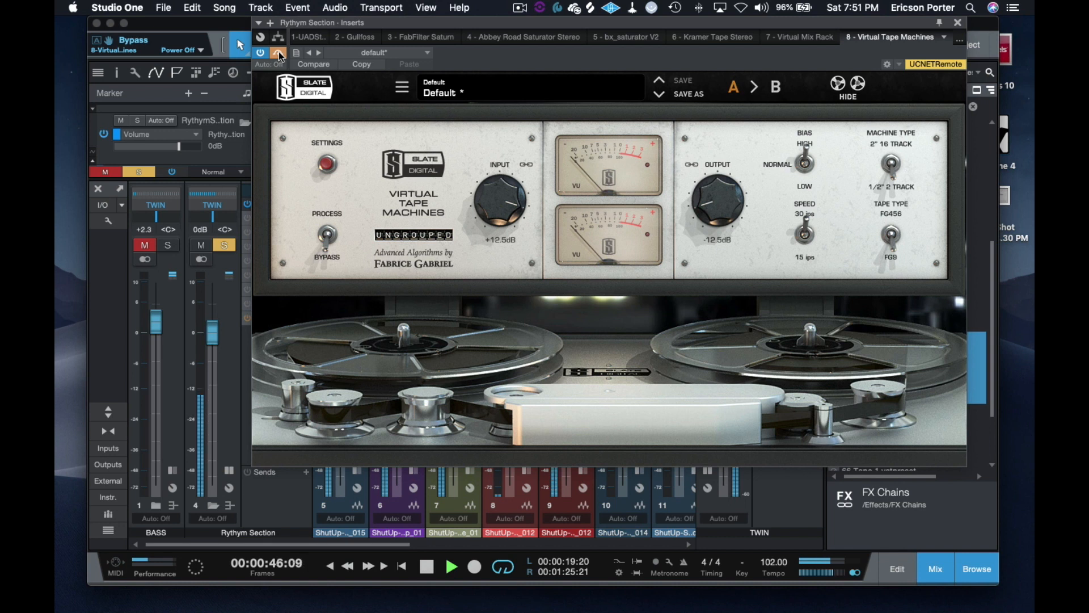
pyautogui.click(278, 52)
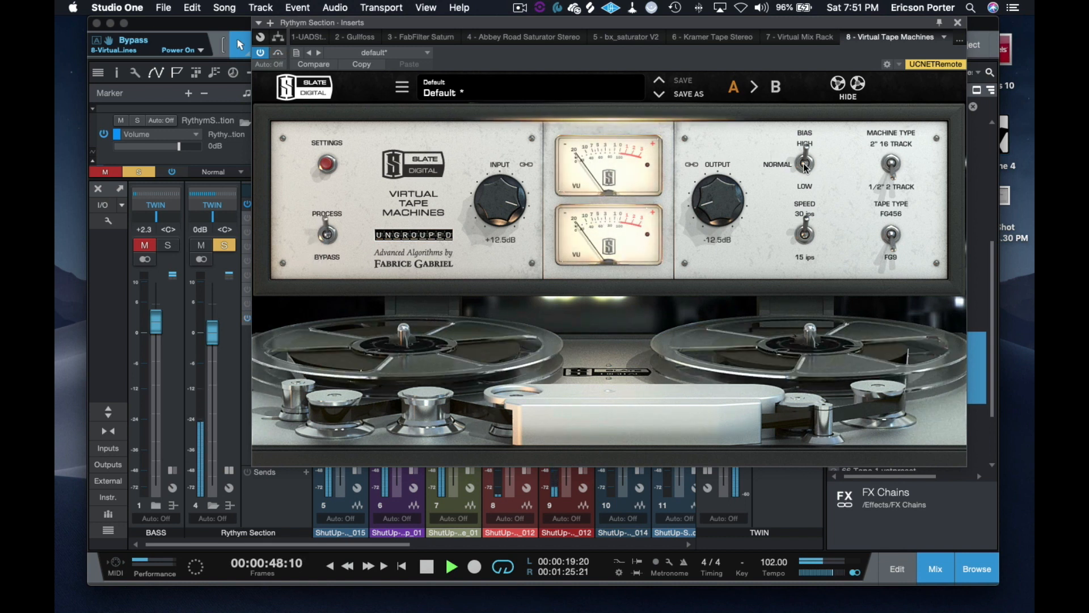
pyautogui.click(278, 53)
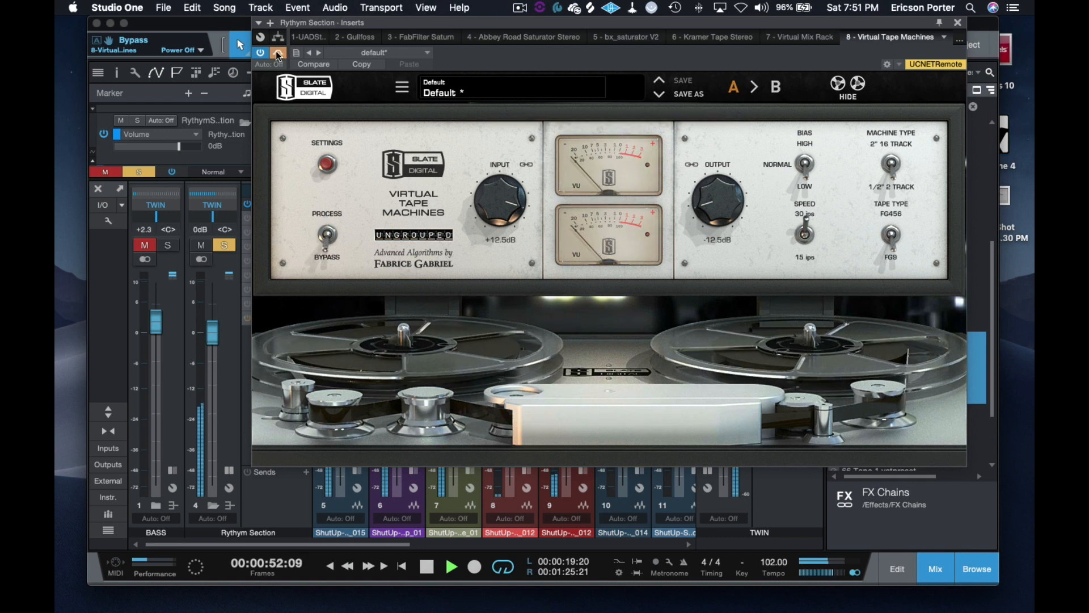
pyautogui.click(278, 53)
# Step: Audition the tape machine at a speed of 15 ips against its bypassed sound
pyautogui.click(803, 233)
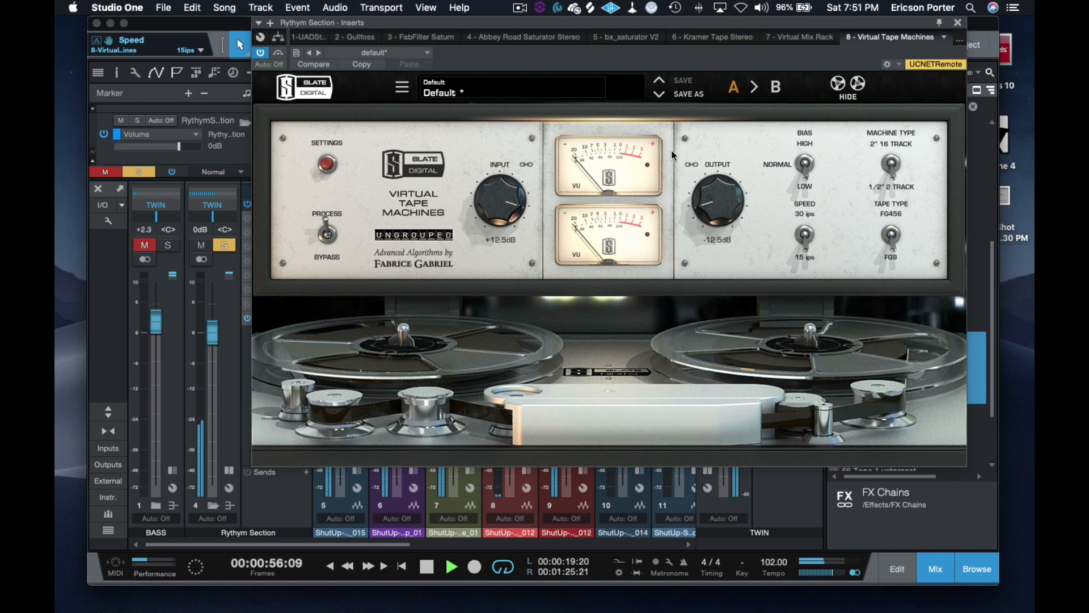
pyautogui.click(278, 53)
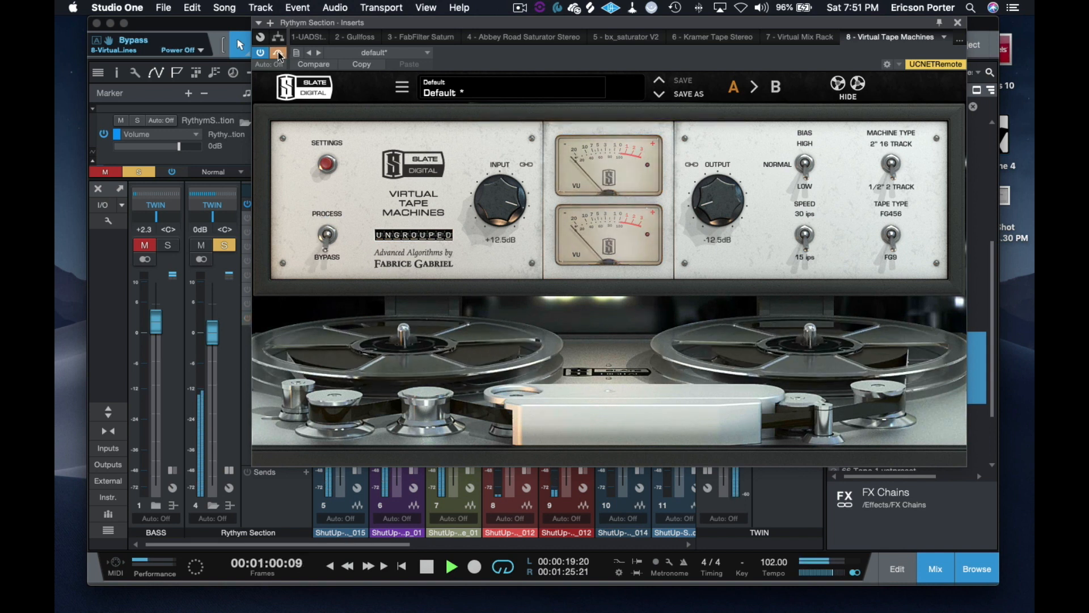
pyautogui.click(277, 53)
# Step: Set the tape speed to 30 ips and the tape type to FG456, compare with the bypassed sound, and stop playback
pyautogui.click(805, 229)
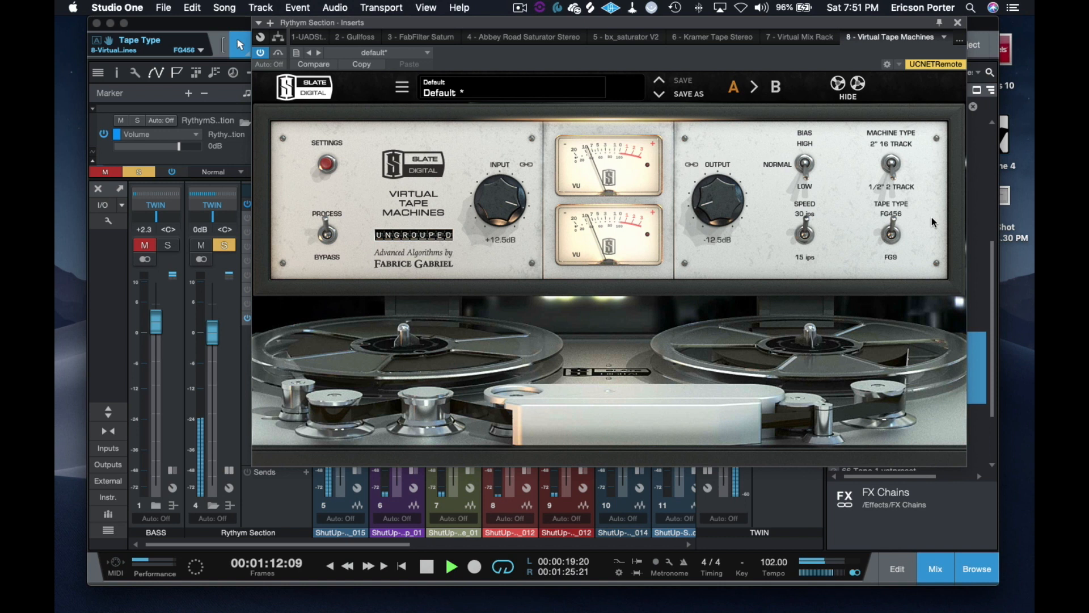
pyautogui.click(278, 52)
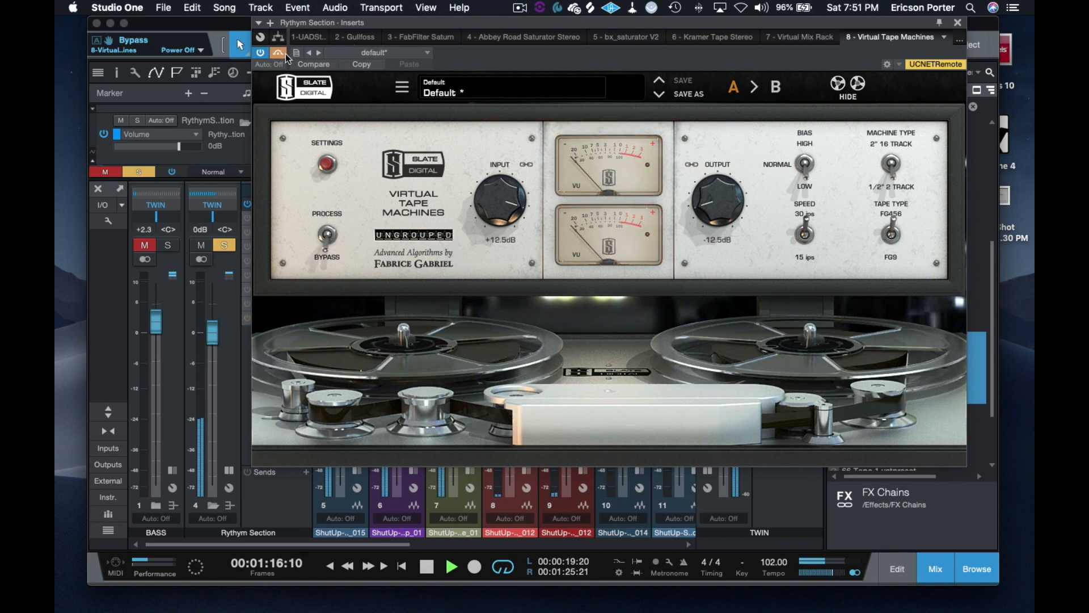
pyautogui.click(279, 52)
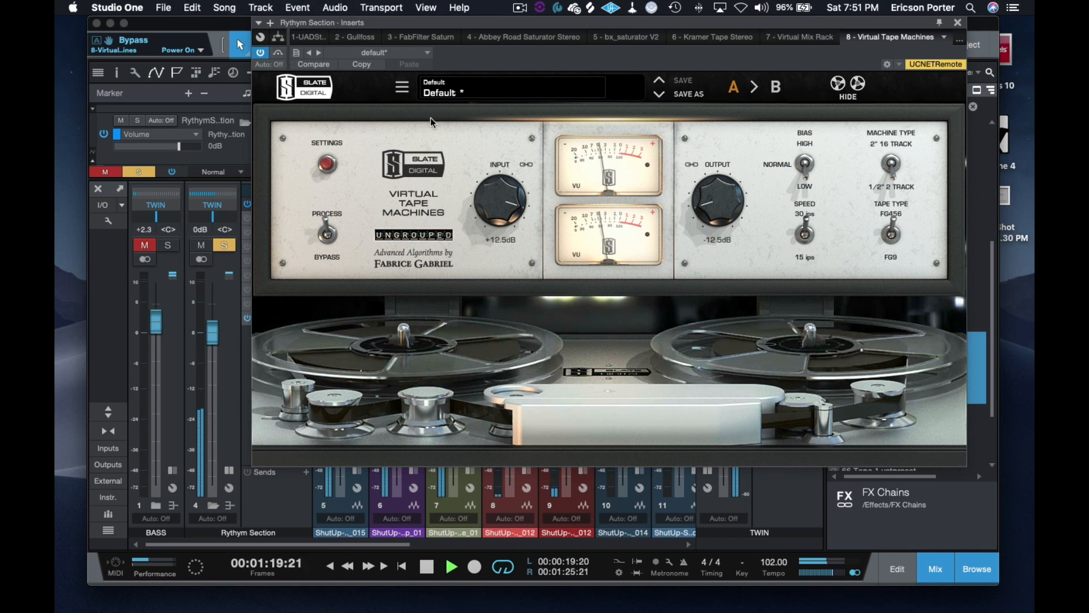
pyautogui.press('space')
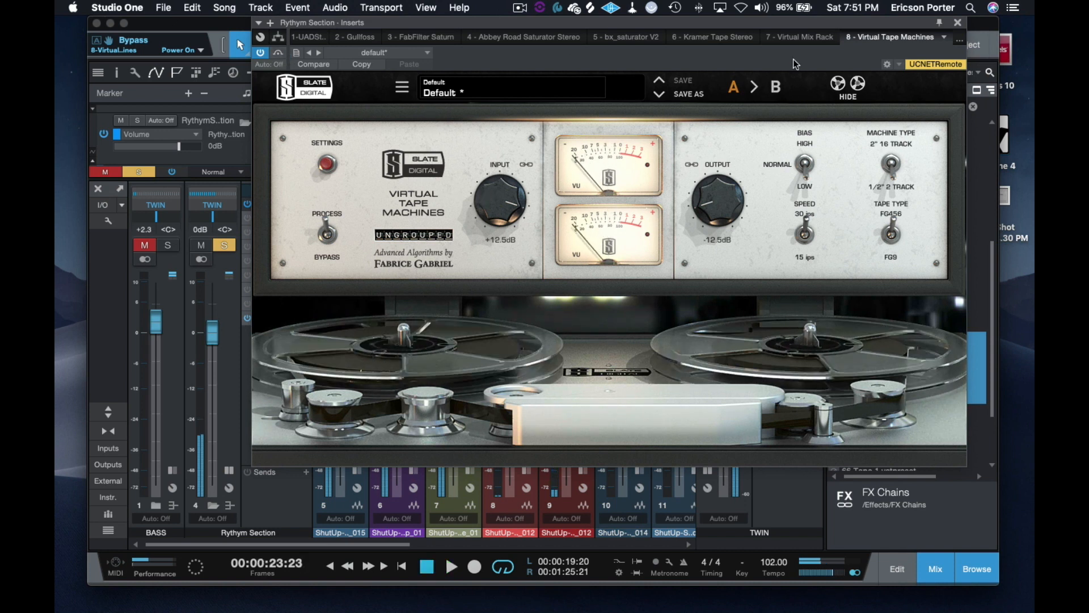
# Step: Show the Virtual Mix Rack on the Rythm Section bus and switch off its Revival and Virtual Mixbuss modules
pyautogui.click(806, 42)
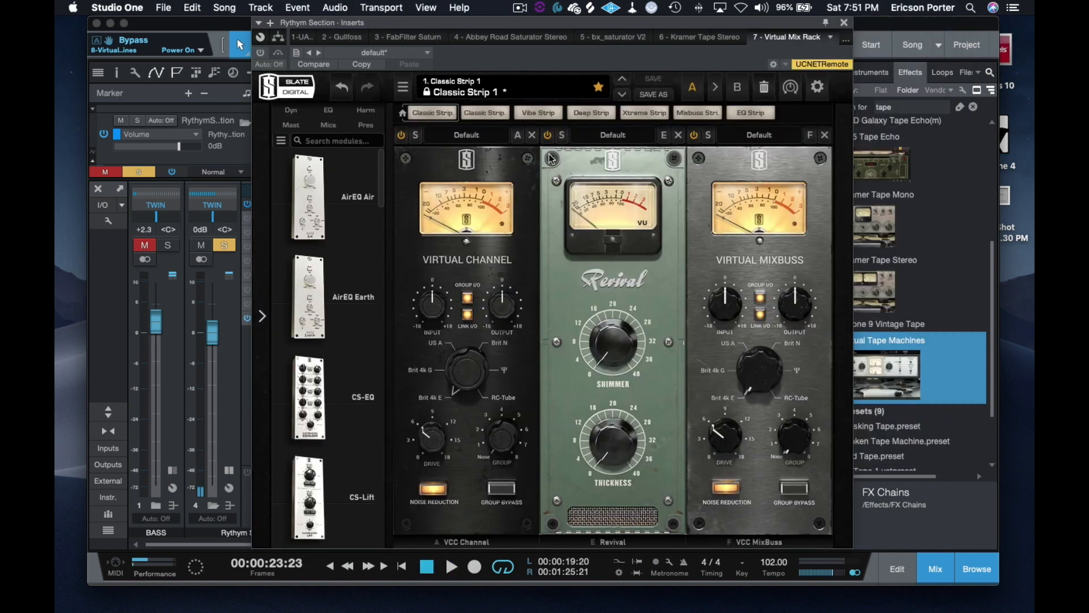
pyautogui.click(844, 23)
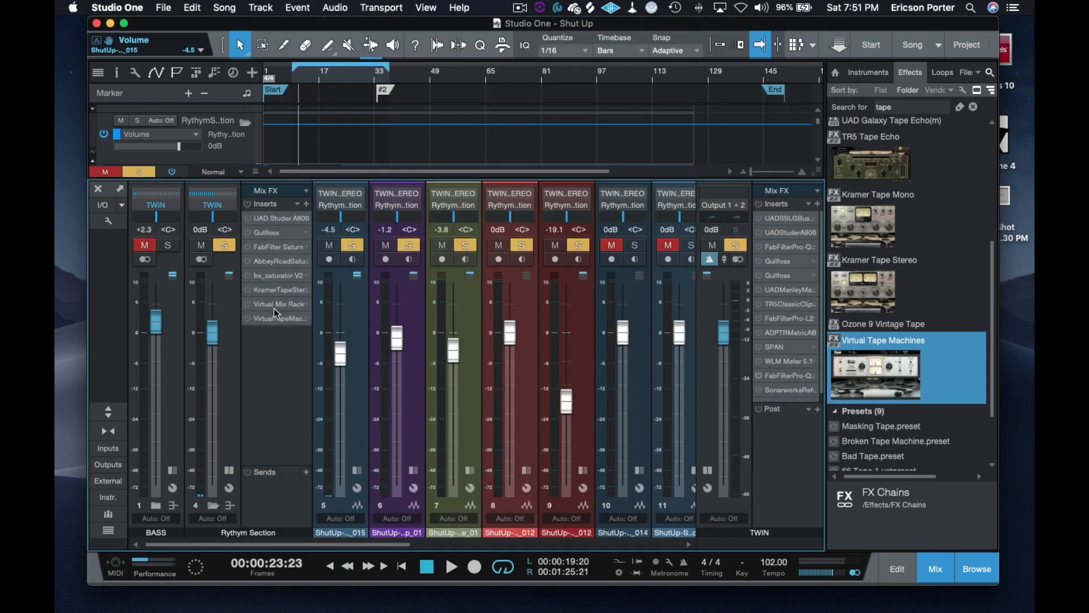
pyautogui.click(280, 304)
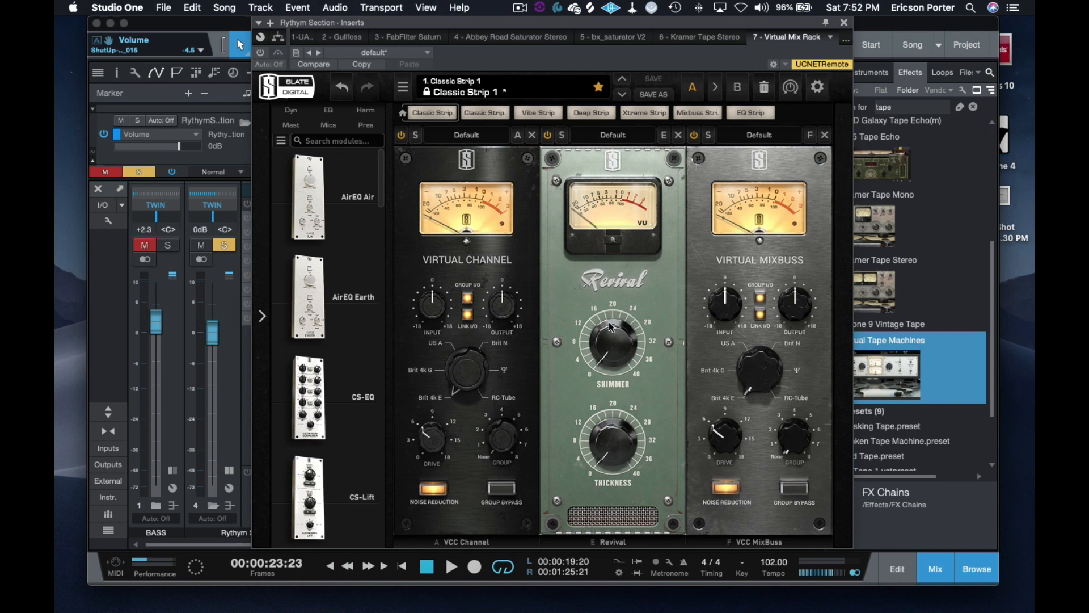
pyautogui.moveTo(685, 28); pyautogui.dragTo(580, 3)
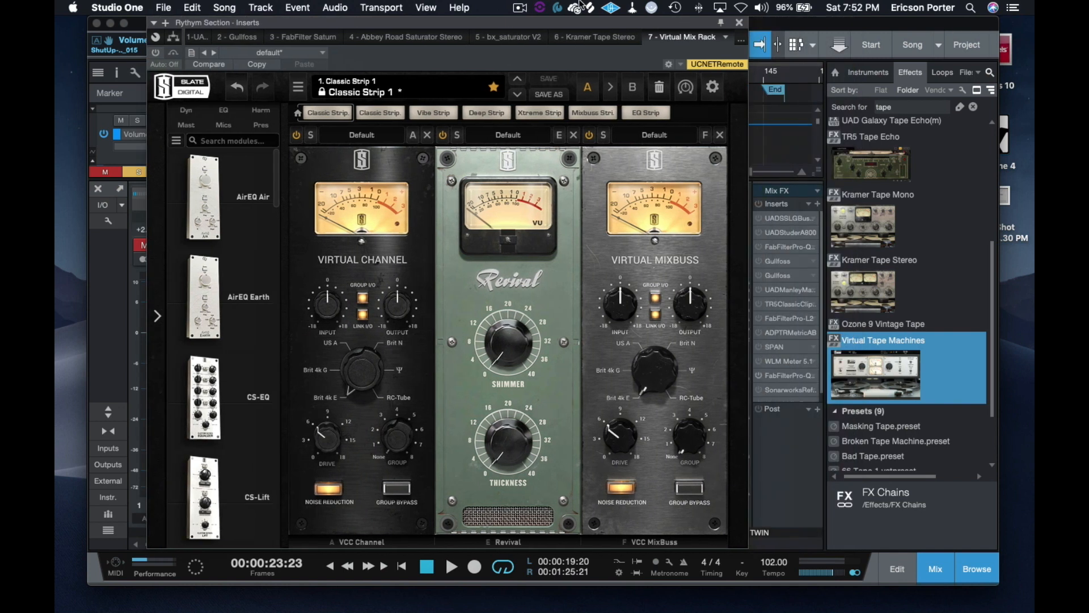
pyautogui.click(442, 135)
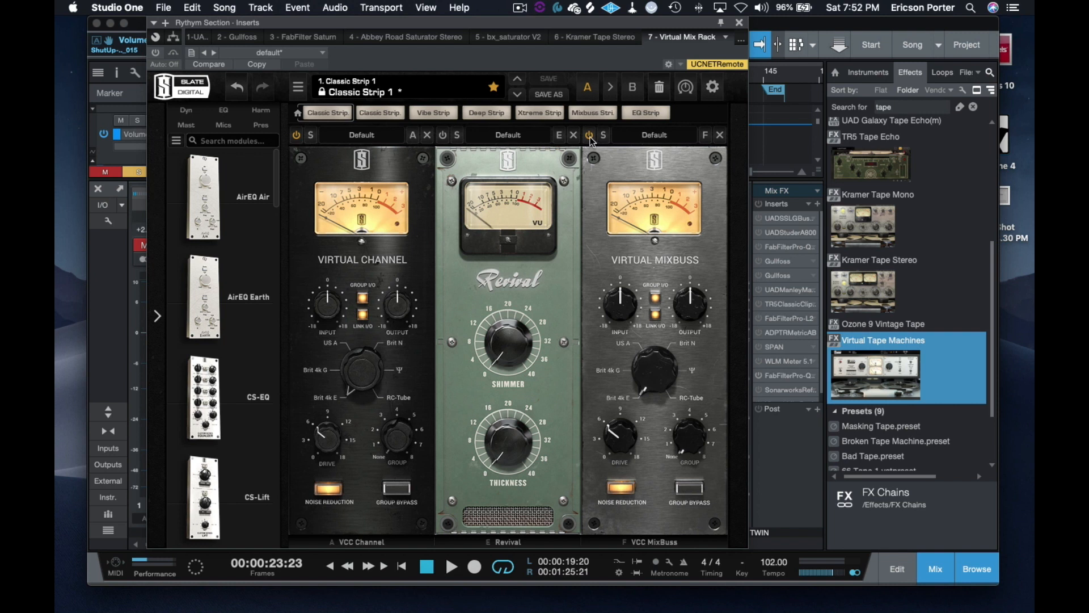
pyautogui.click(589, 136)
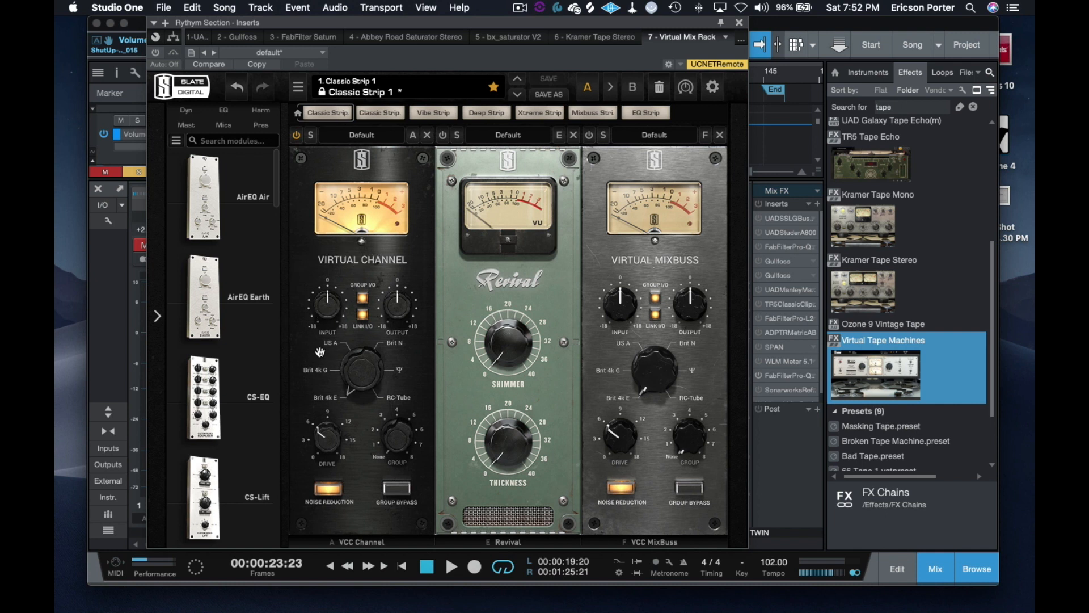
# Step: During playback, set the Virtual Channel's drive to 14.1 dB and console to Brit 4k G, and raise its input with linked output
pyautogui.press('space')
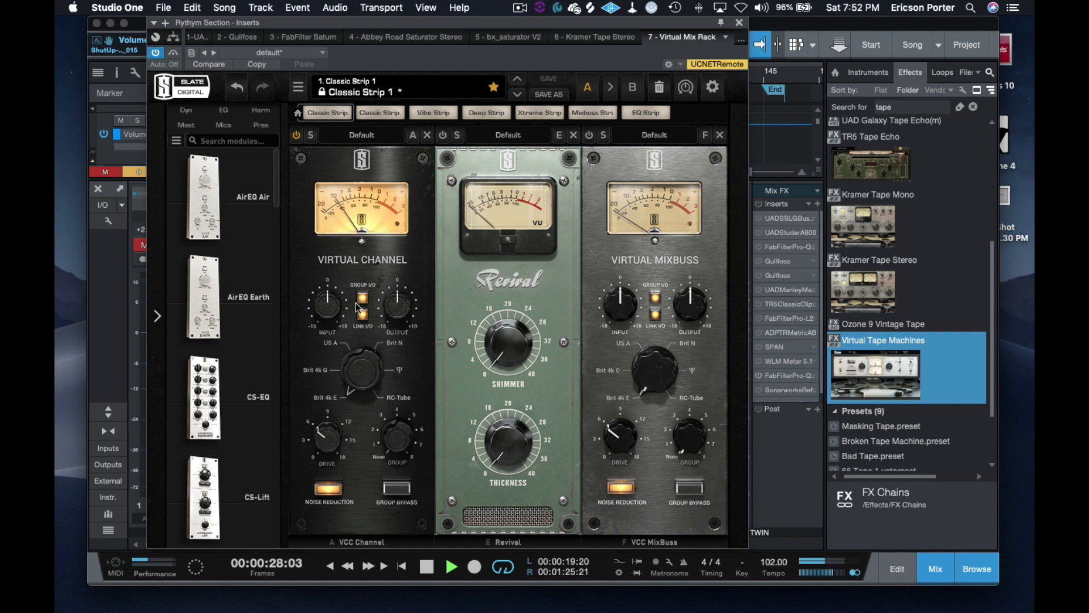
pyautogui.moveTo(324, 447); pyautogui.dragTo(321, 380)
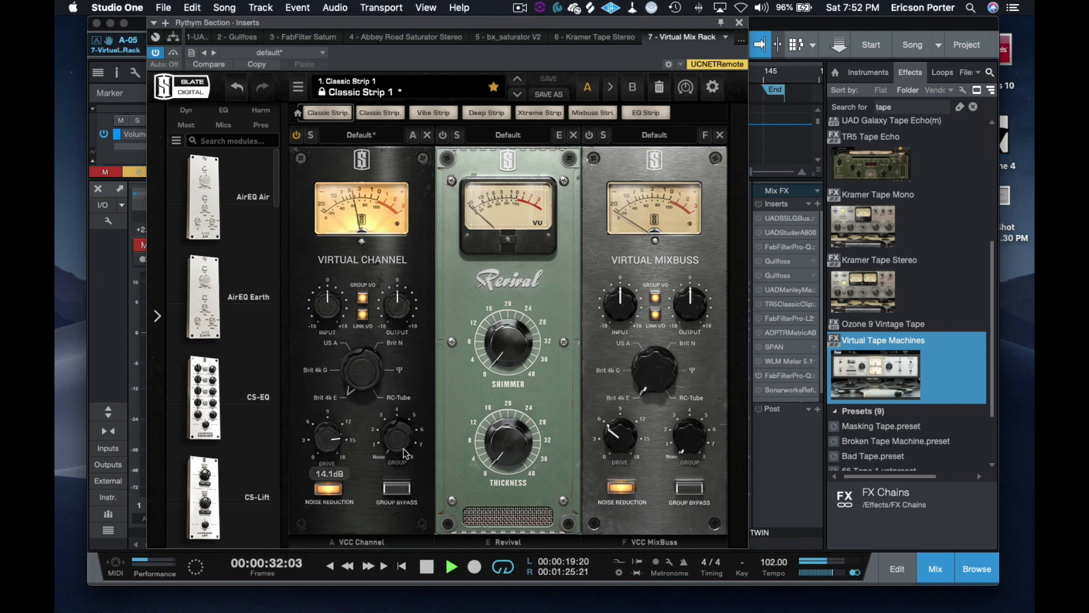
pyautogui.moveTo(352, 379); pyautogui.dragTo(348, 336)
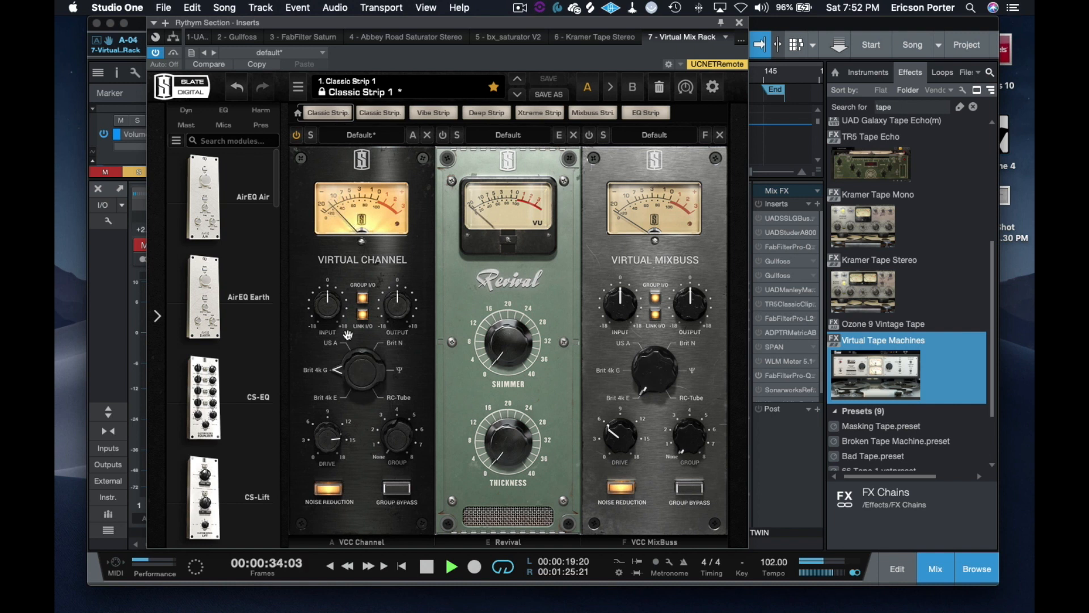
pyautogui.moveTo(326, 316); pyautogui.dragTo(316, 296)
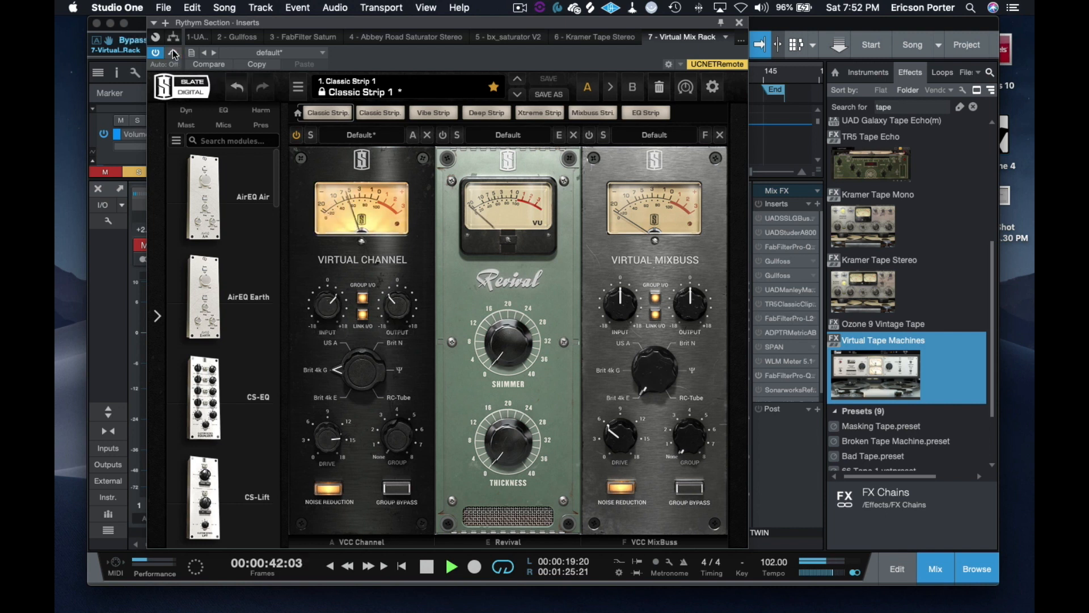
# Step: Set the Virtual Channel to RC-Tube, compare it with the bypassed sound, switch the module off, and stop playback
pyautogui.moveTo(360, 370); pyautogui.dragTo(347, 212)
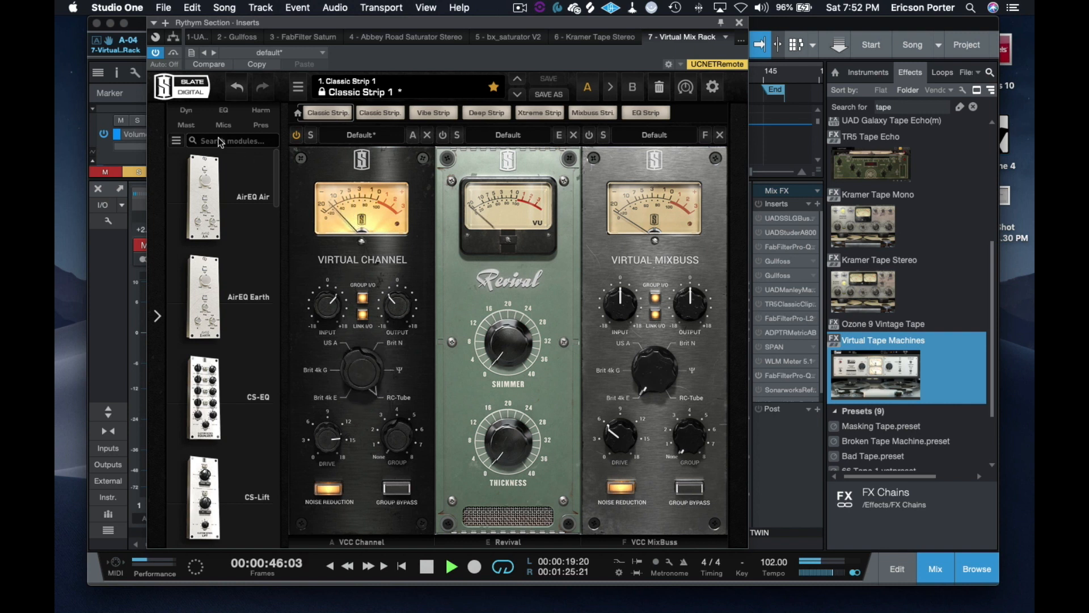
pyautogui.click(174, 53)
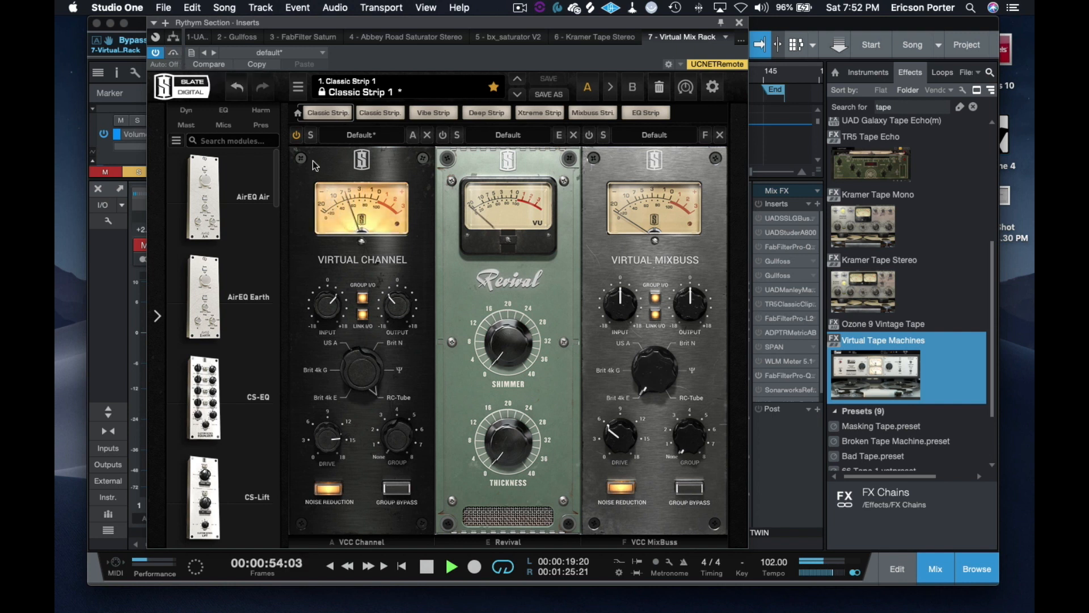
pyautogui.click(296, 136)
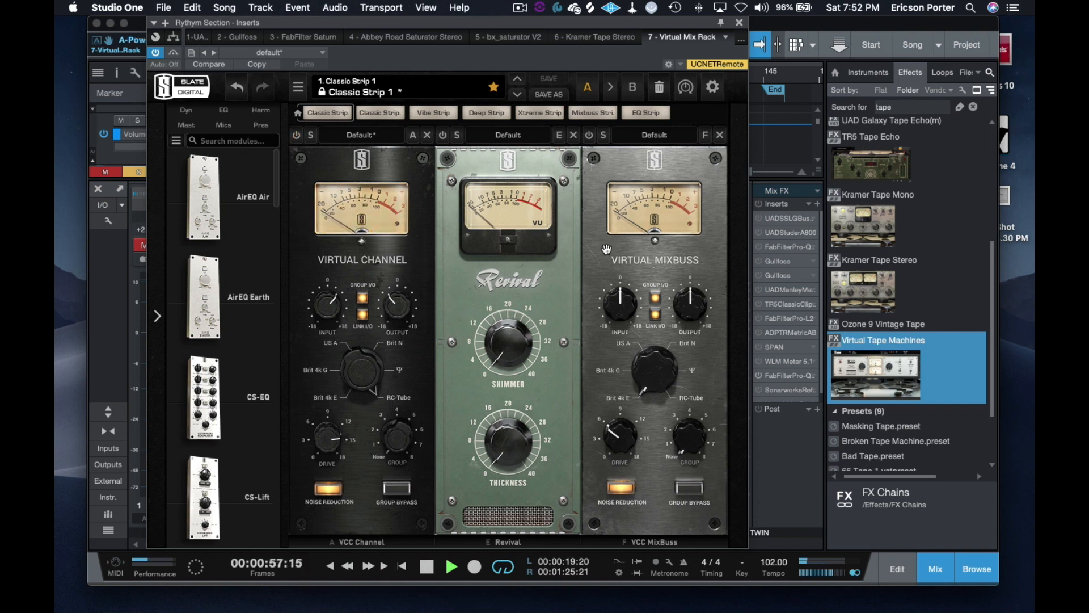
pyautogui.press('space')
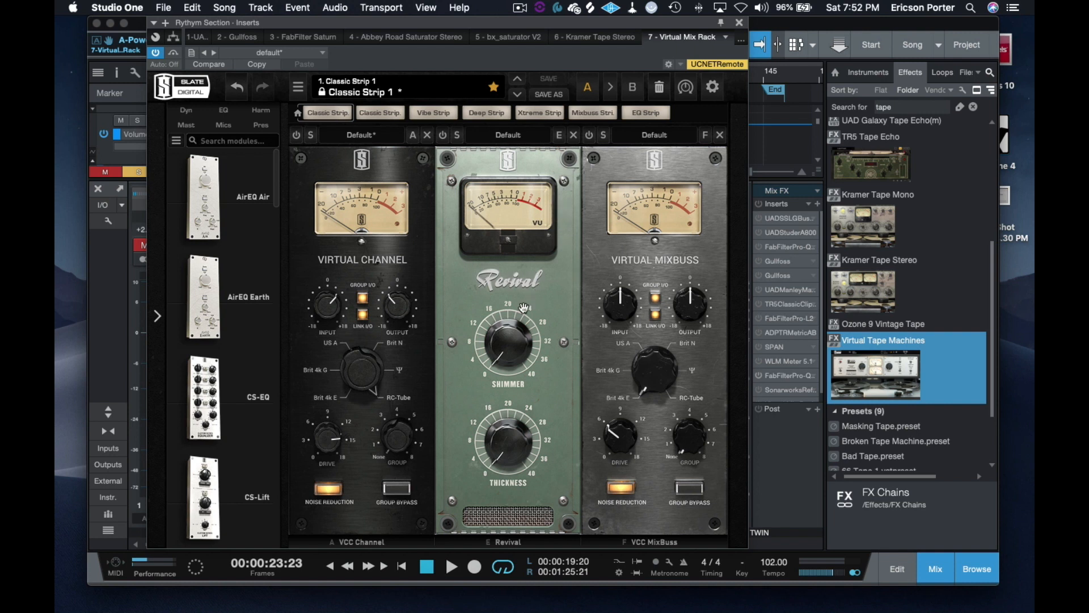
# Step: Play the song, switch on the Revival module, and set Thickness to about 27 and Shimmer to about 18
pyautogui.press('space')
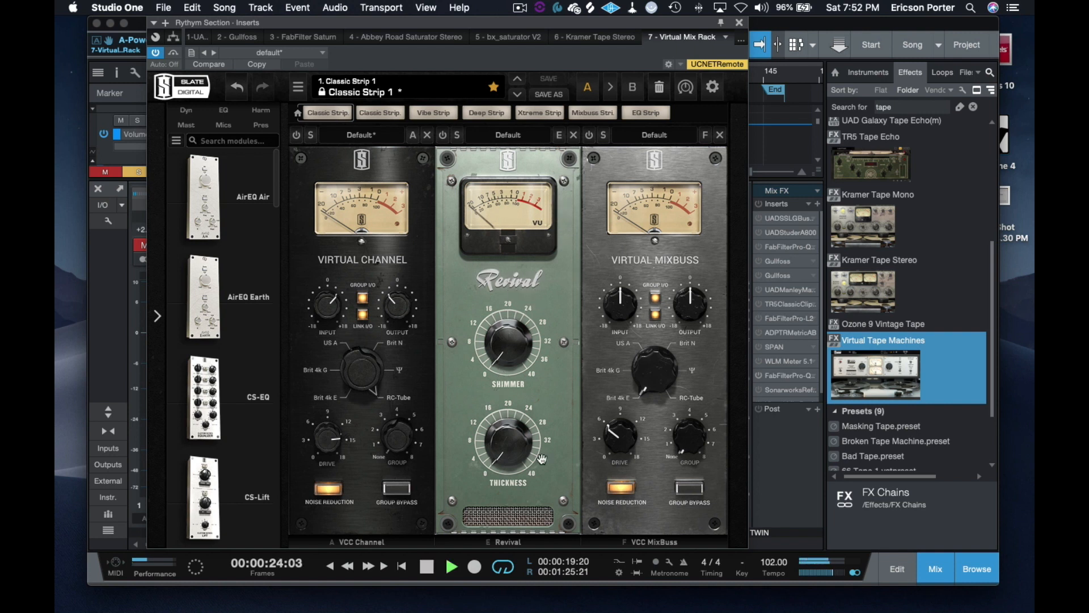
pyautogui.click(443, 135)
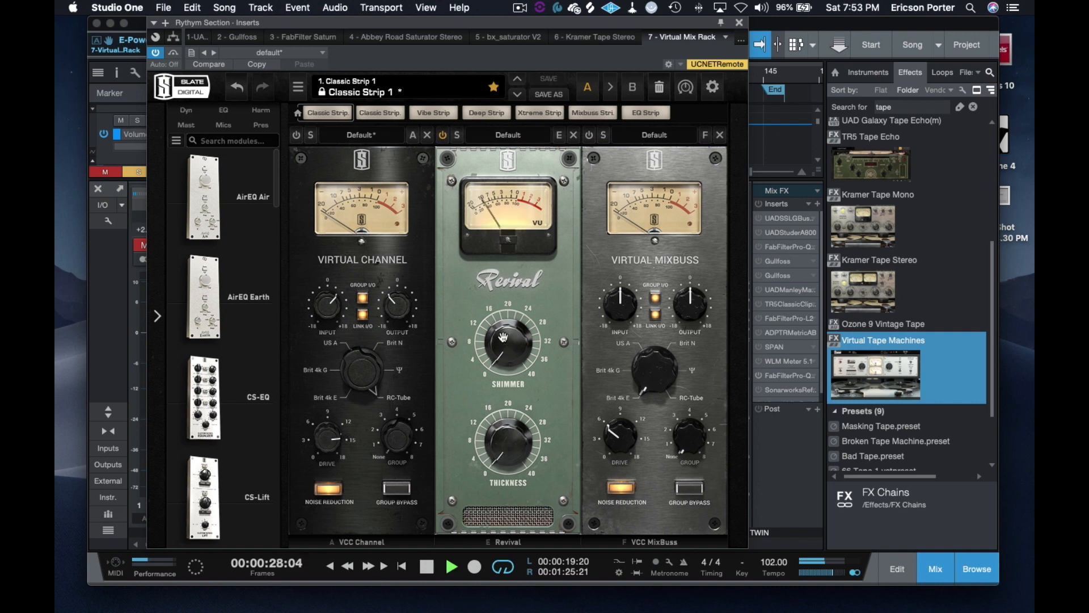
pyautogui.click(503, 441)
pyautogui.moveTo(503, 441)
pyautogui.mouseDown()
pyautogui.moveTo(508, 301)
pyautogui.moveTo(494, 254)
pyautogui.moveTo(502, 454)
pyautogui.mouseUp()
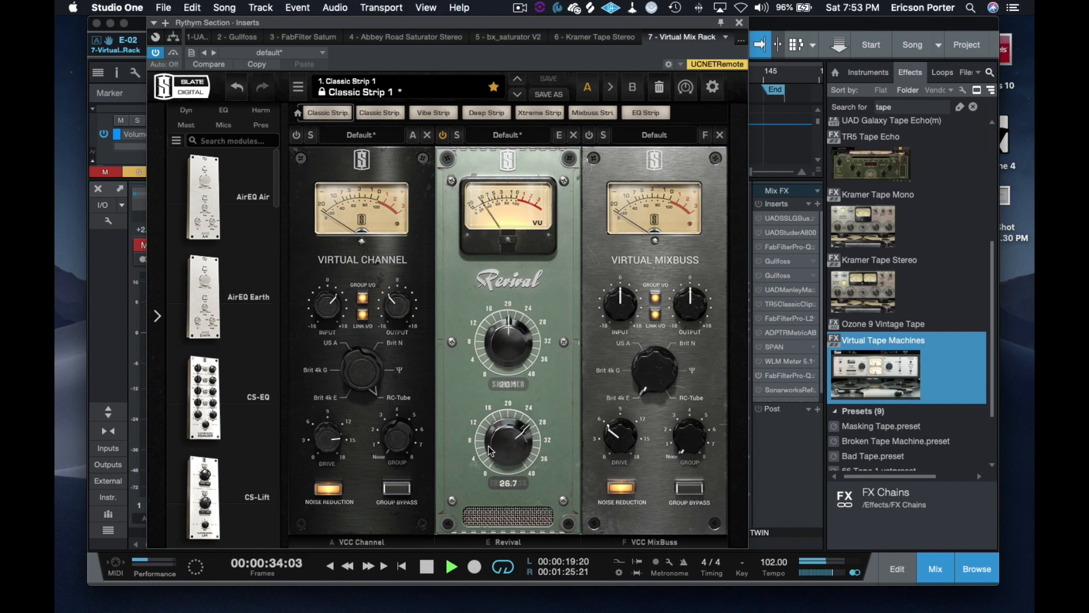
pyautogui.moveTo(502, 333); pyautogui.dragTo(500, 338)
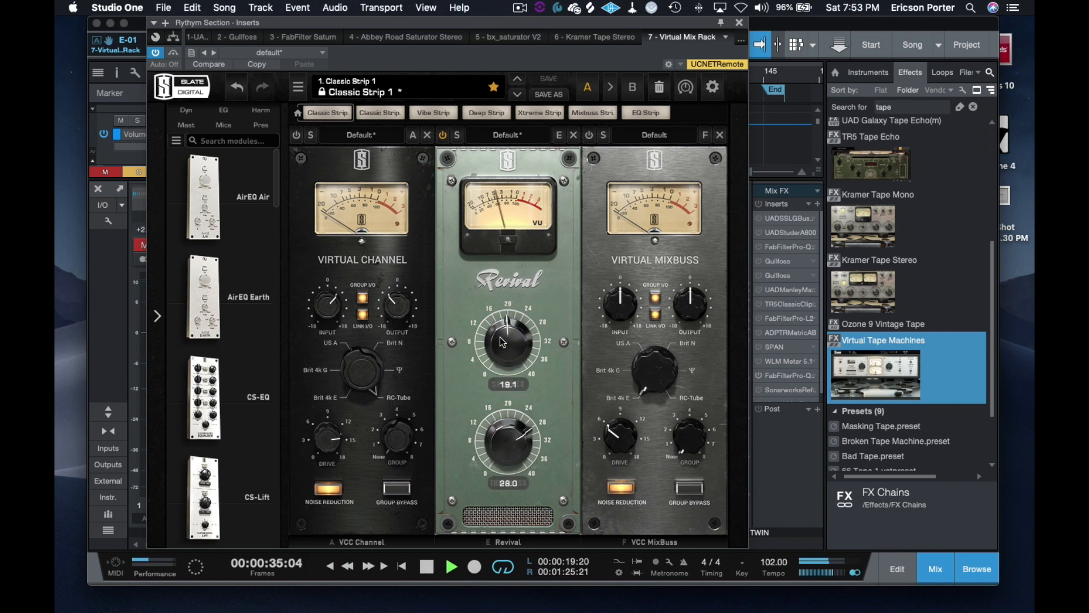
# Step: Compare the Revival setting with the bypassed sound, stop playback, and close the plug-in window
pyautogui.click(173, 54)
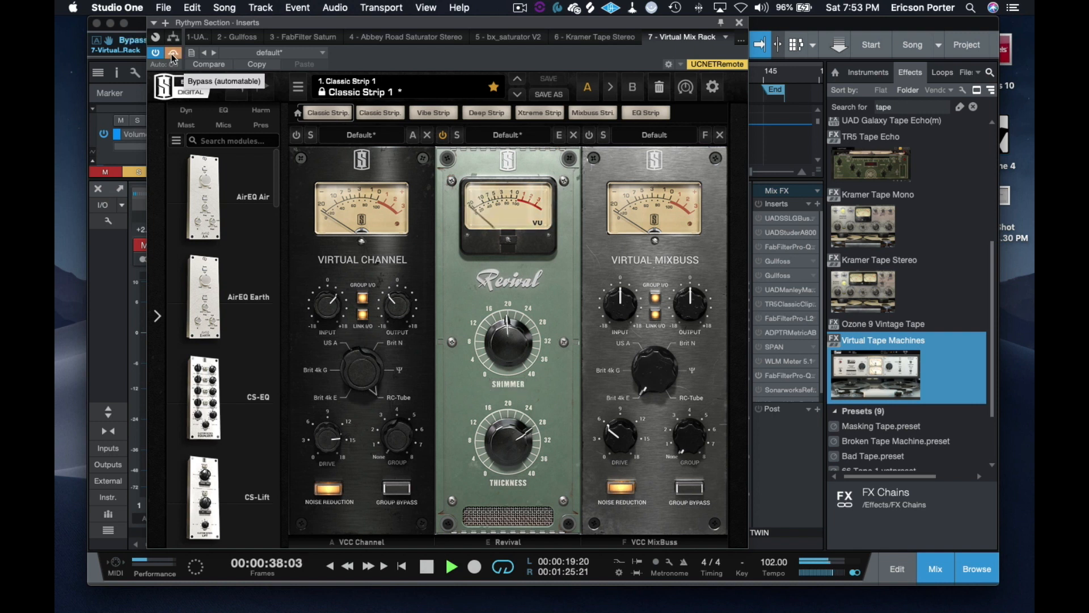
pyautogui.click(173, 53)
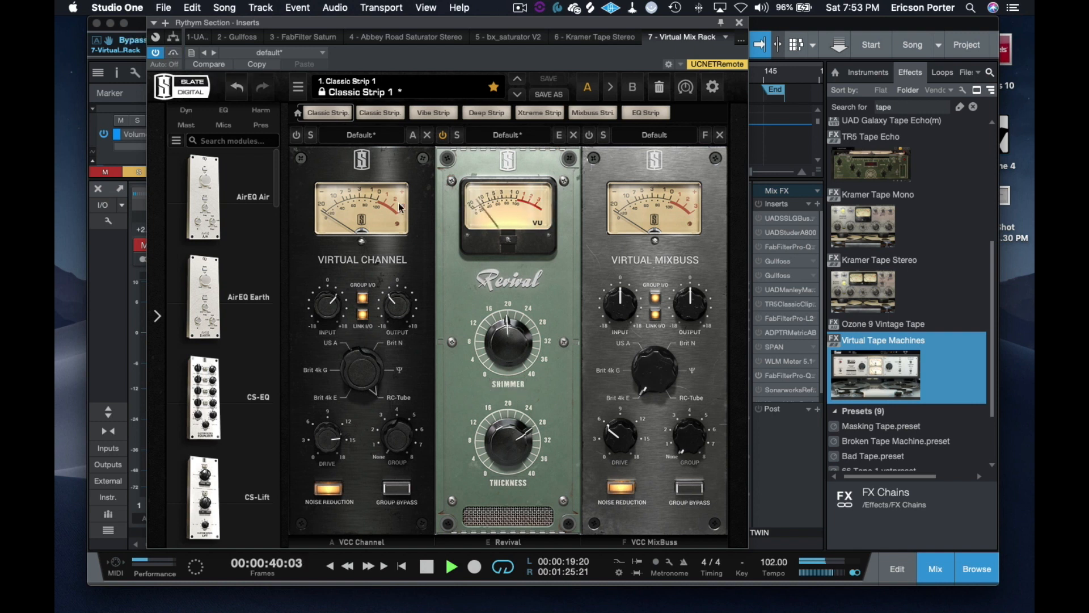
pyautogui.press('space')
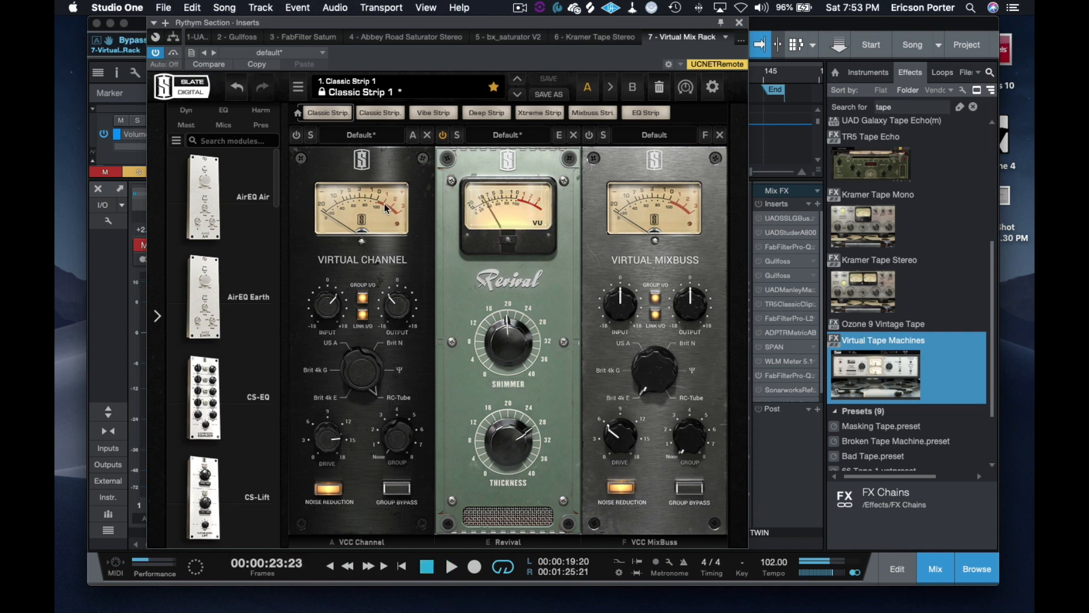
pyautogui.click(739, 22)
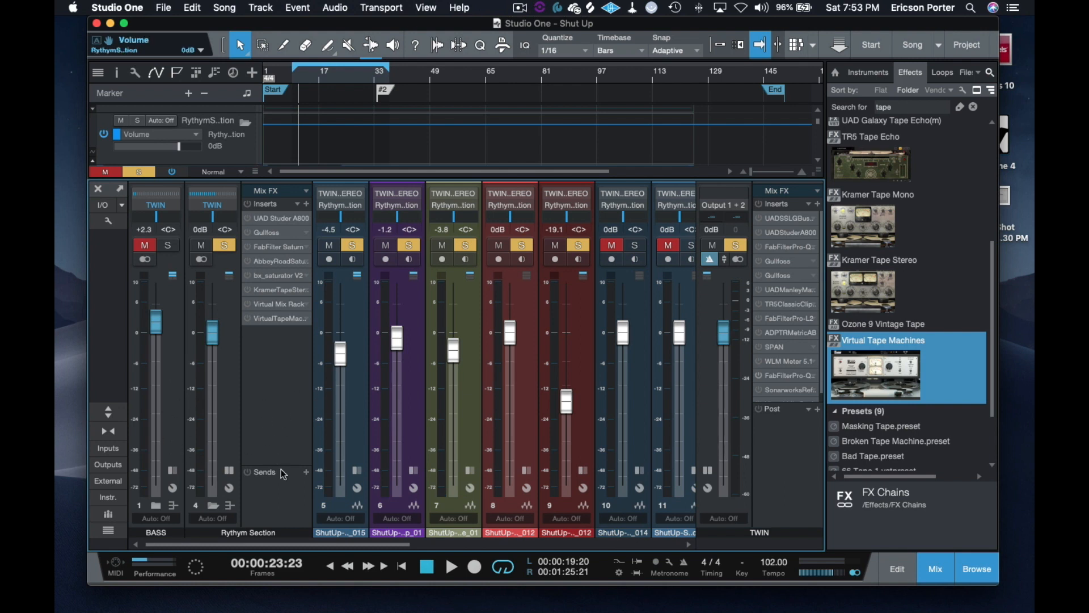
# Step: Collapse the Rythm Section folder, activate its UAD Studer A800, and activate the SSL G Bus and Studer A800 inserts on the main output
pyautogui.click(213, 505)
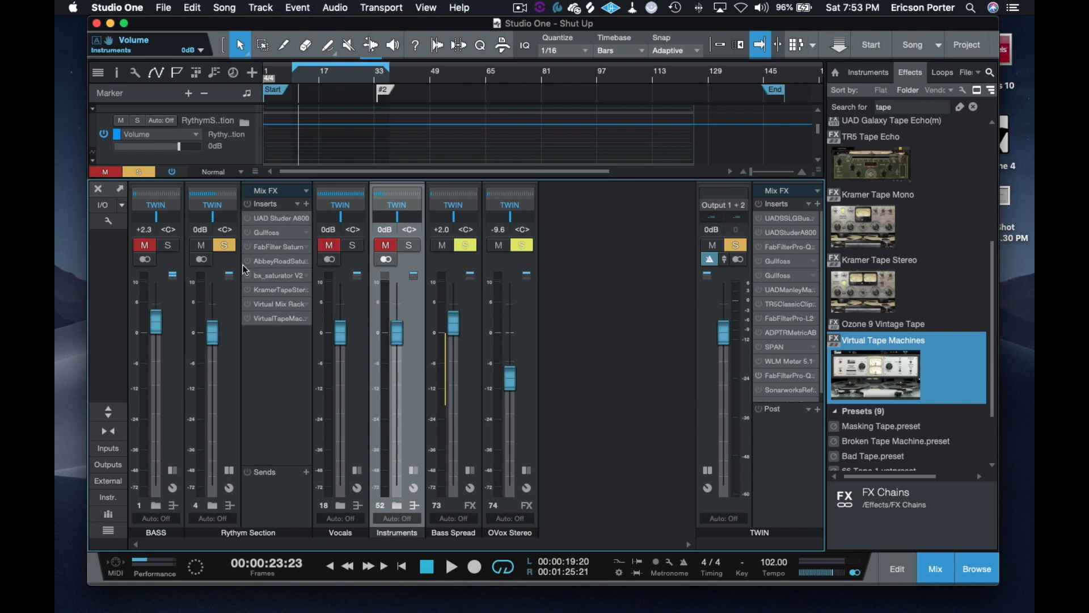
pyautogui.click(247, 217)
pyautogui.click(764, 478)
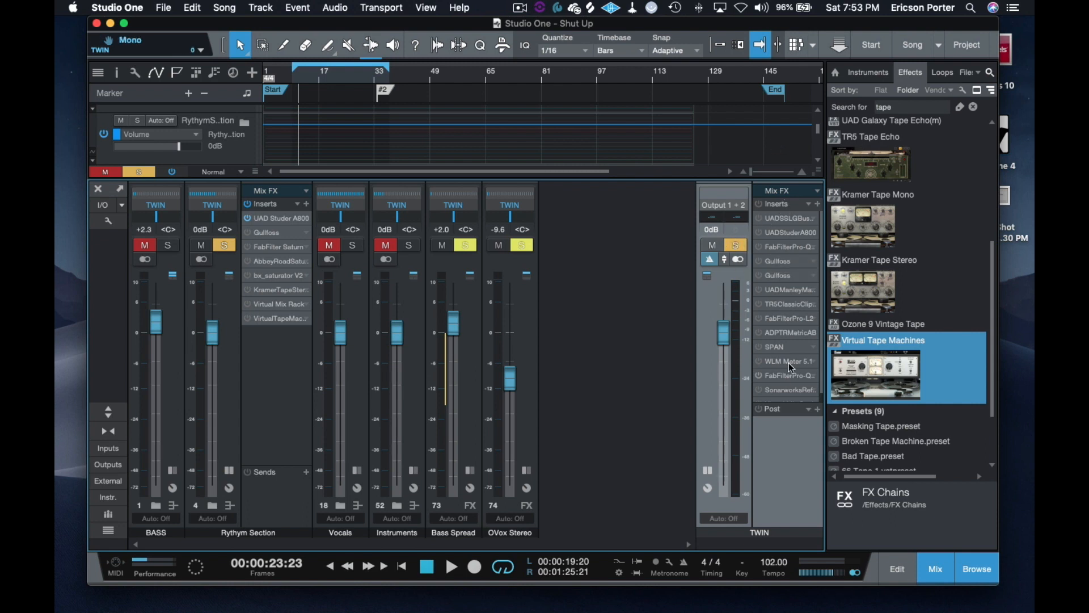
pyautogui.click(759, 217)
# Step: Play the song and compare the main output with its inserts deactivated and activated
pyautogui.press('space')
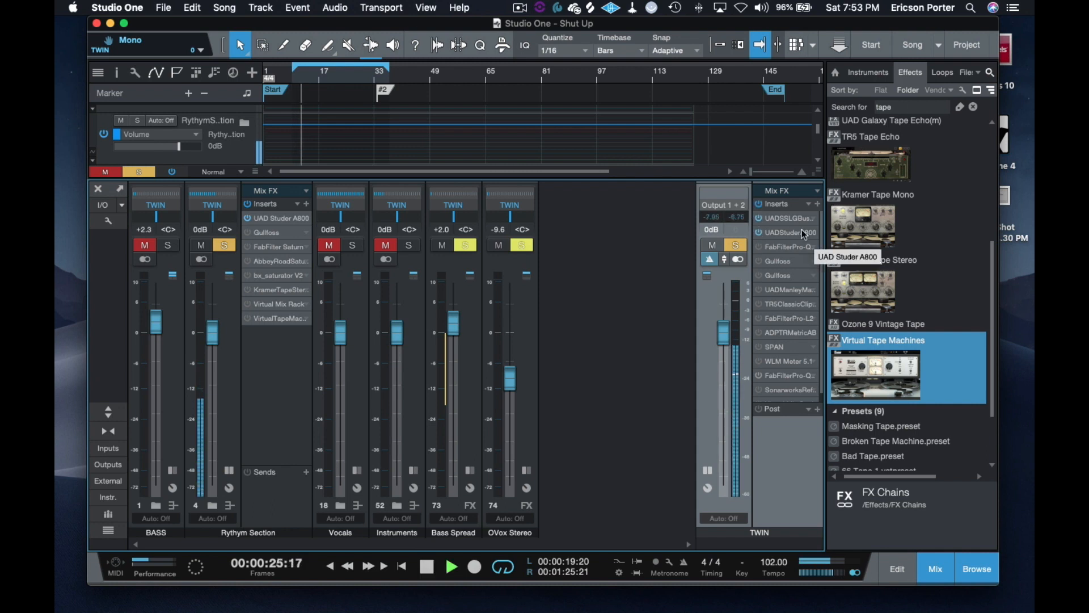
pyautogui.click(760, 205)
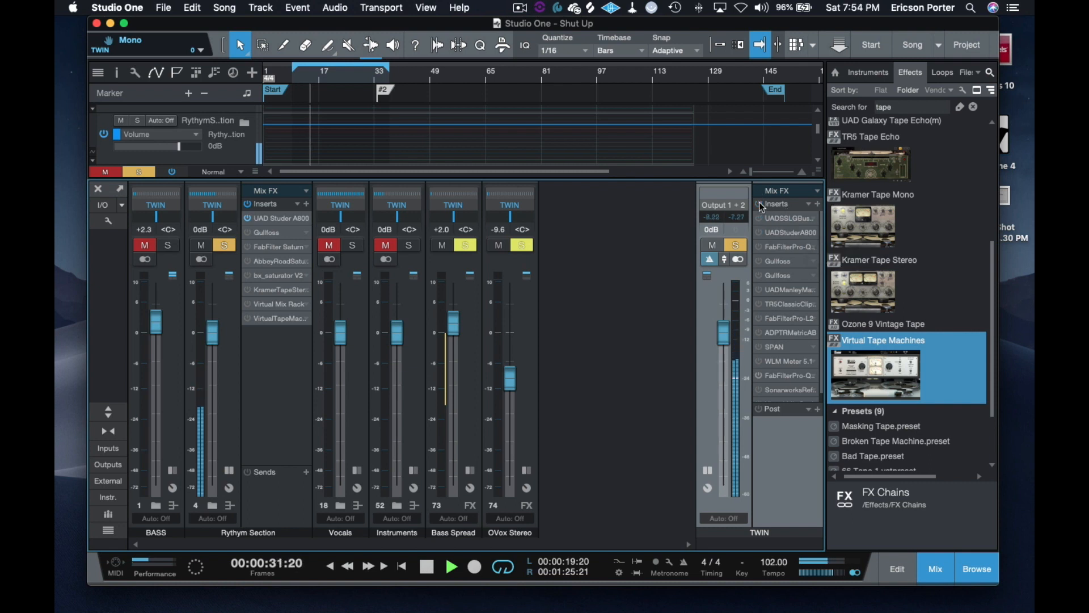
pyautogui.click(760, 205)
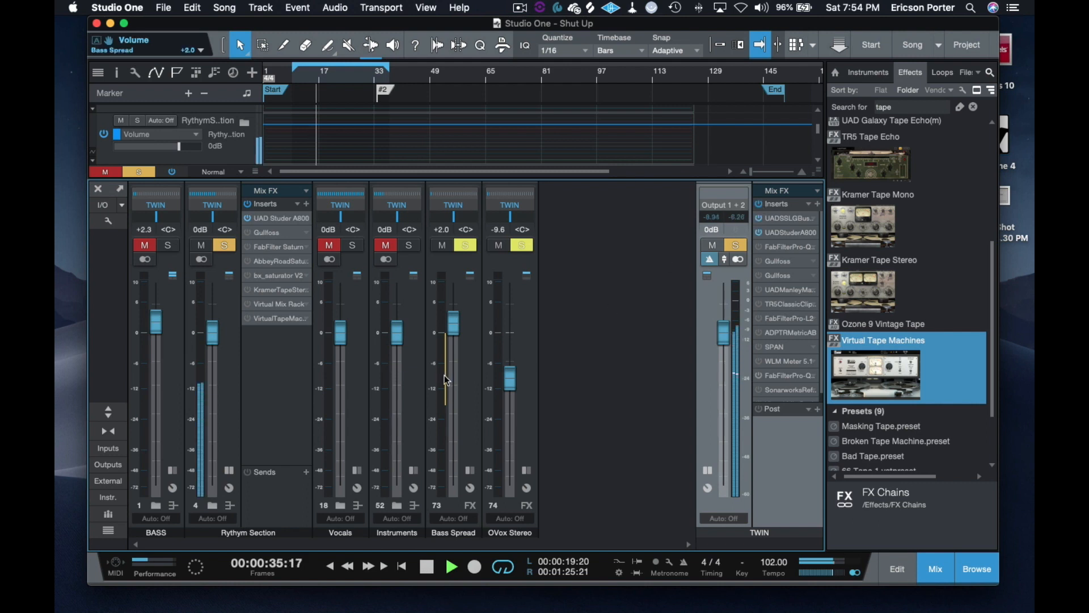
pyautogui.rightClick(285, 389)
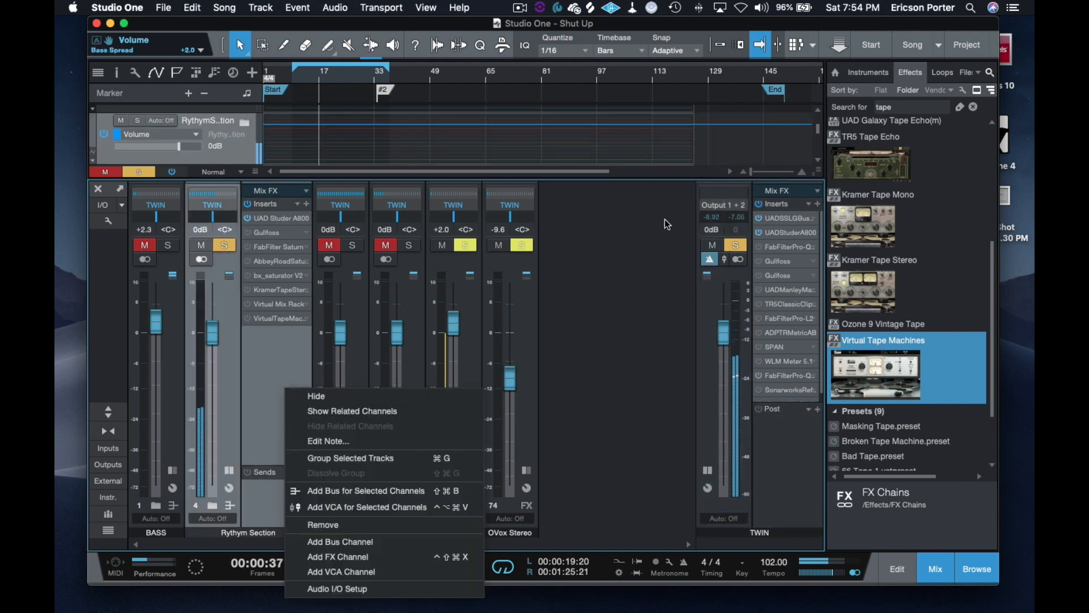
pyautogui.click(782, 428)
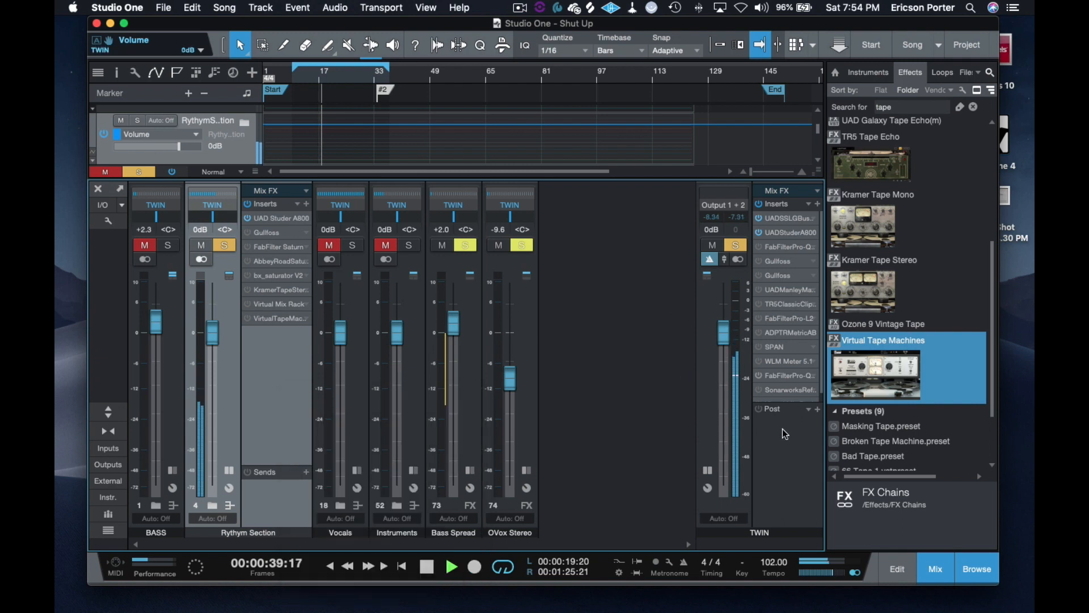
pyautogui.click(782, 428)
pyautogui.click(291, 399)
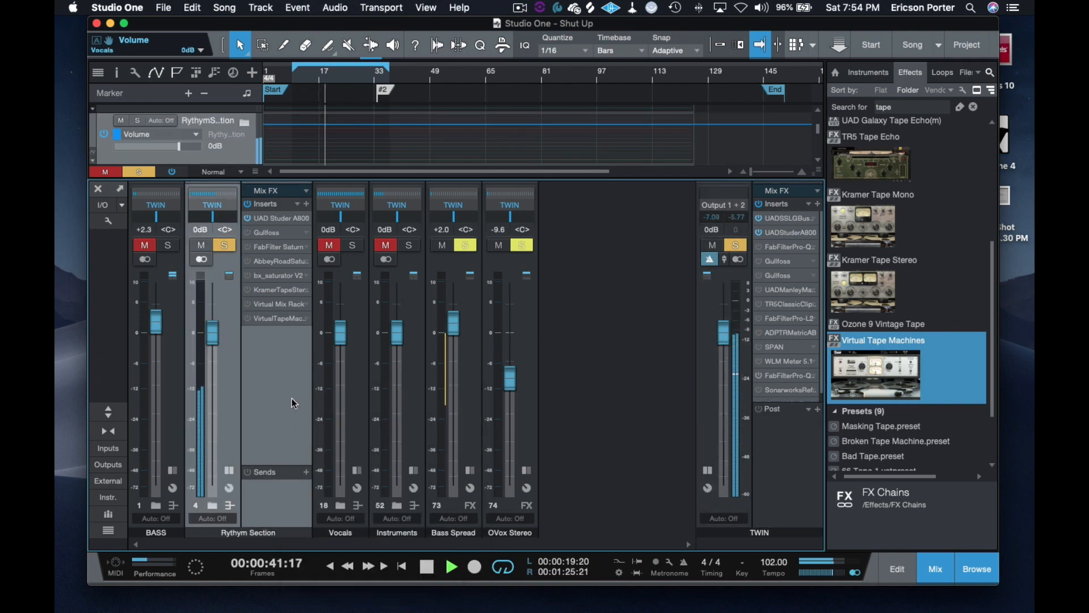
pyautogui.click(790, 447)
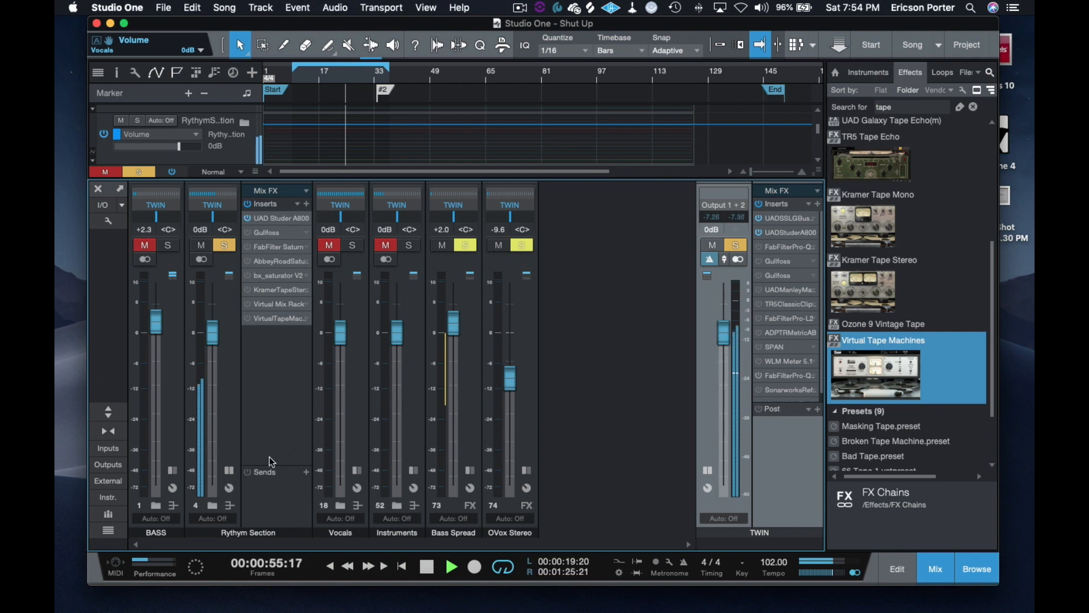
pyautogui.click(769, 445)
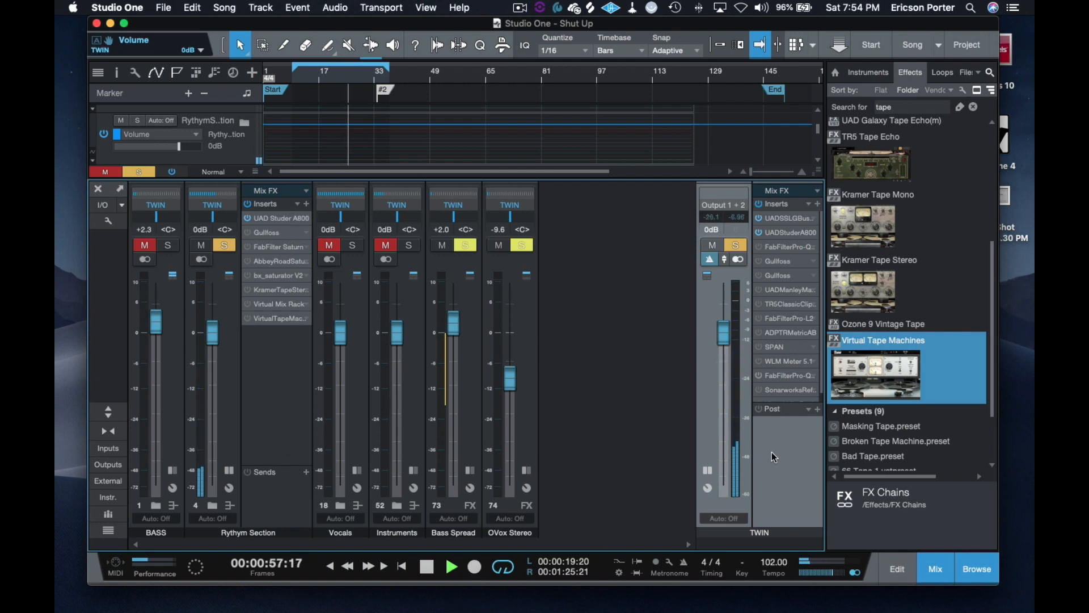
# Step: Compare the playing mix with every channel's inserts deactivated and reactivated, and stop playback
pyautogui.click(171, 172)
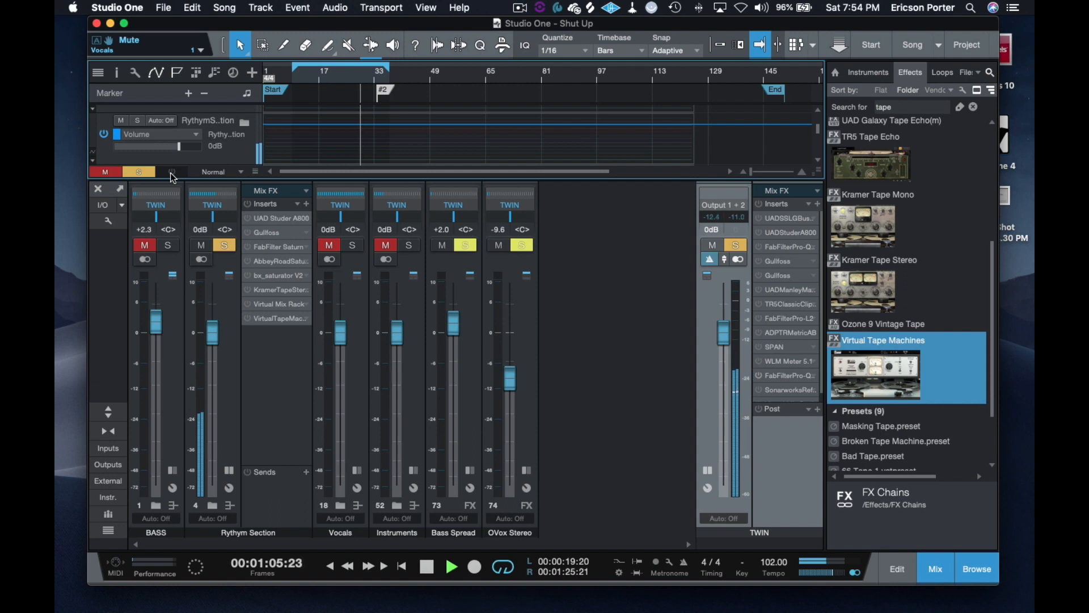
pyautogui.click(172, 172)
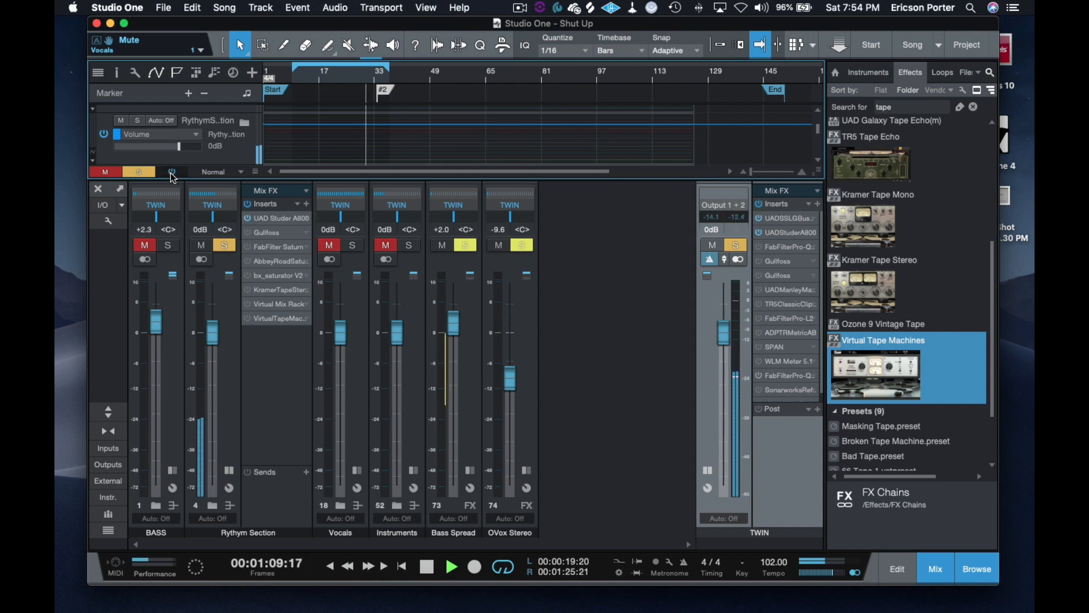
pyautogui.press('space')
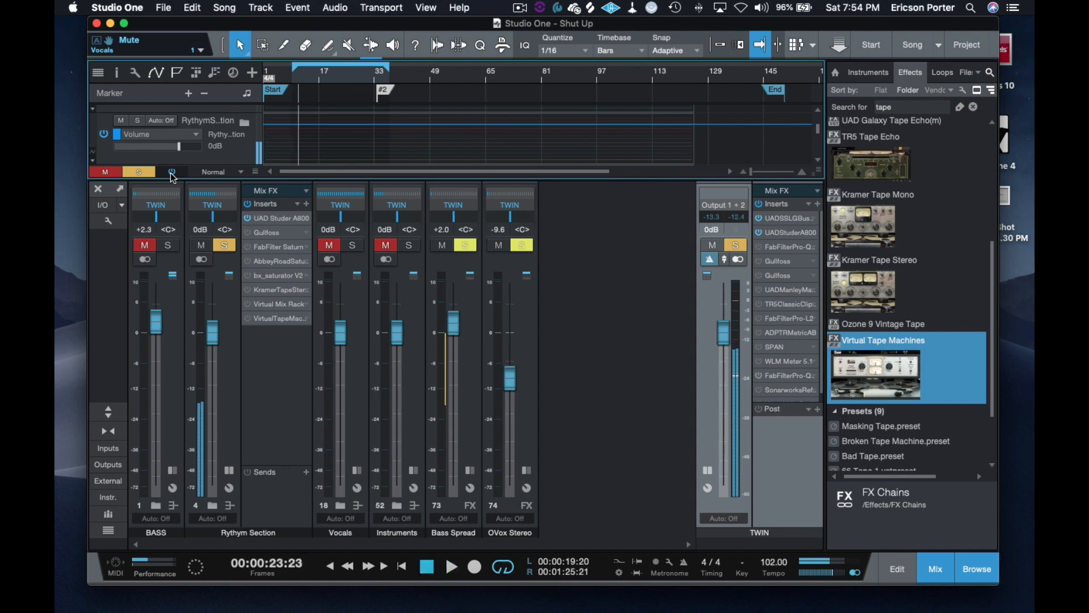